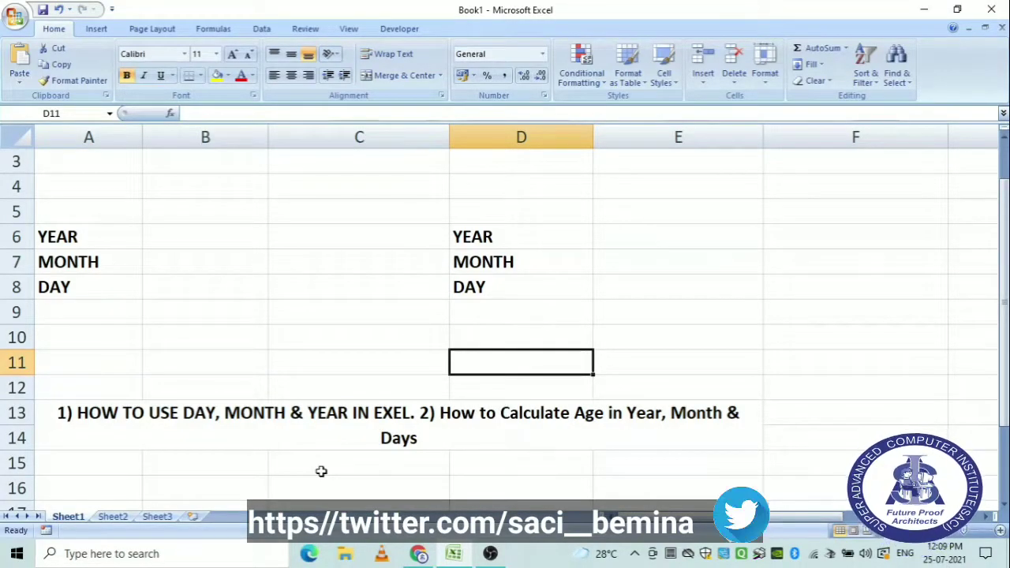
Enter the birth date 11-02-1990 in cell F3.
left_click(217, 239)
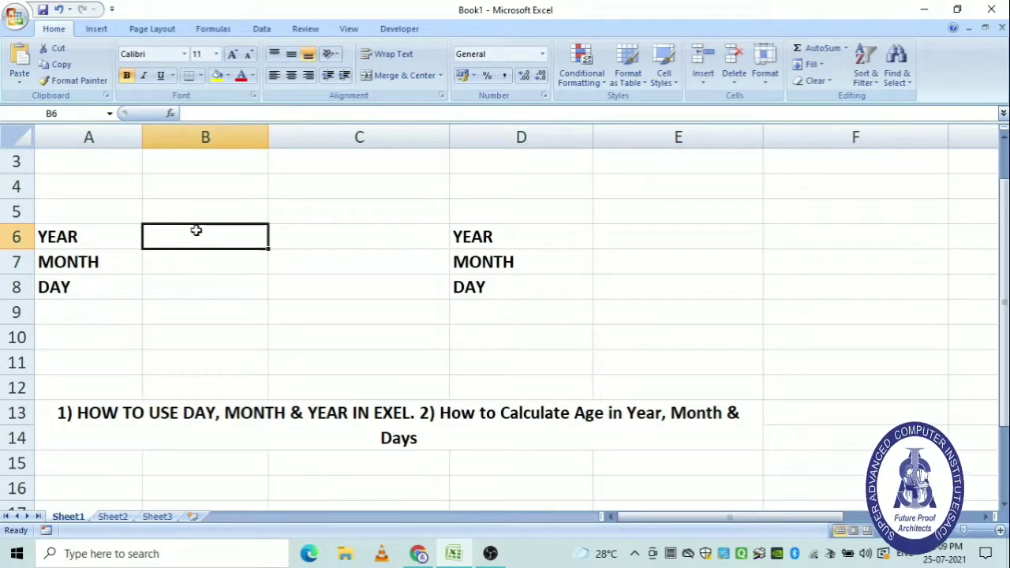
left_click(800, 163)
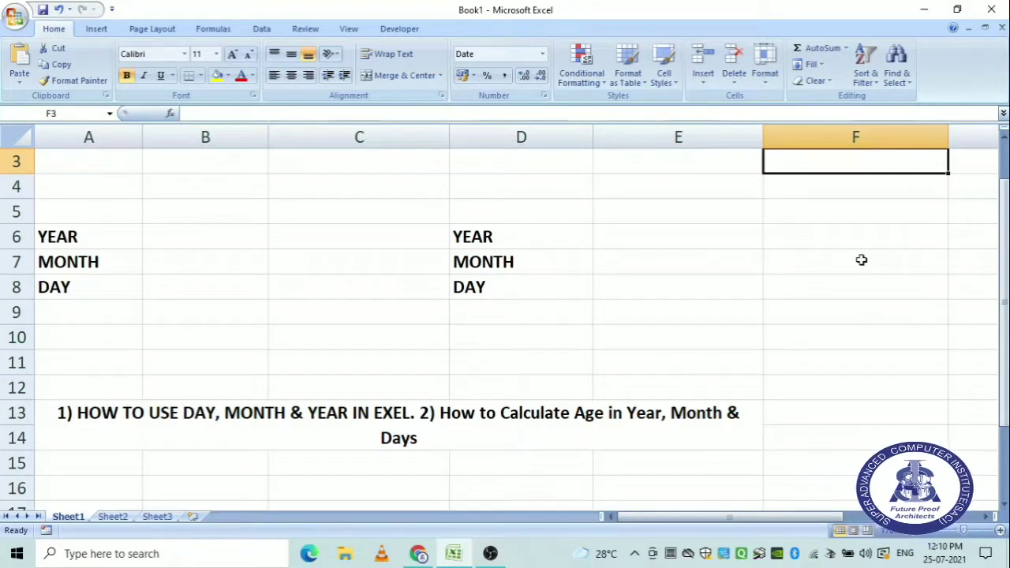
type("11-")
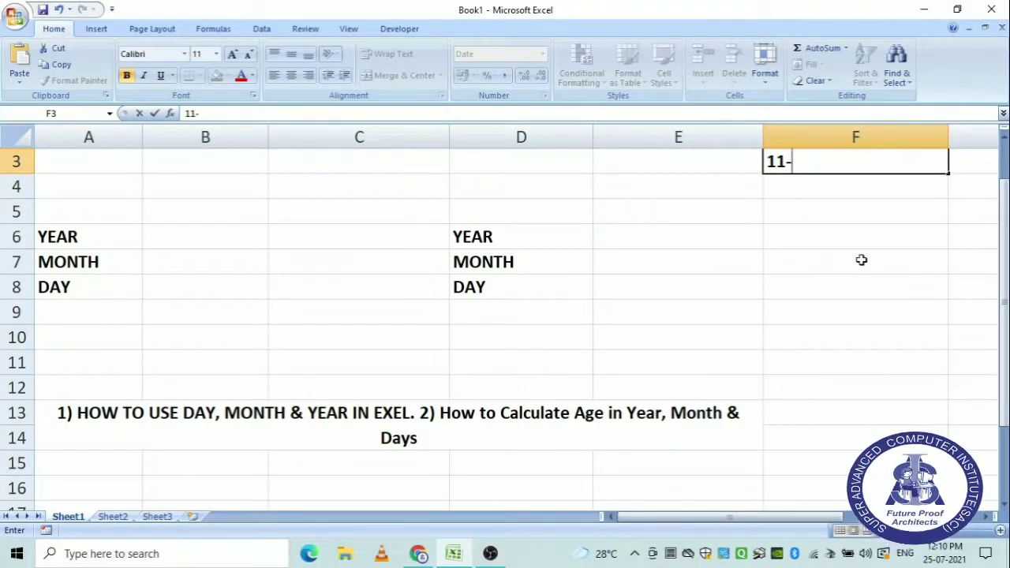
type("02-1990")
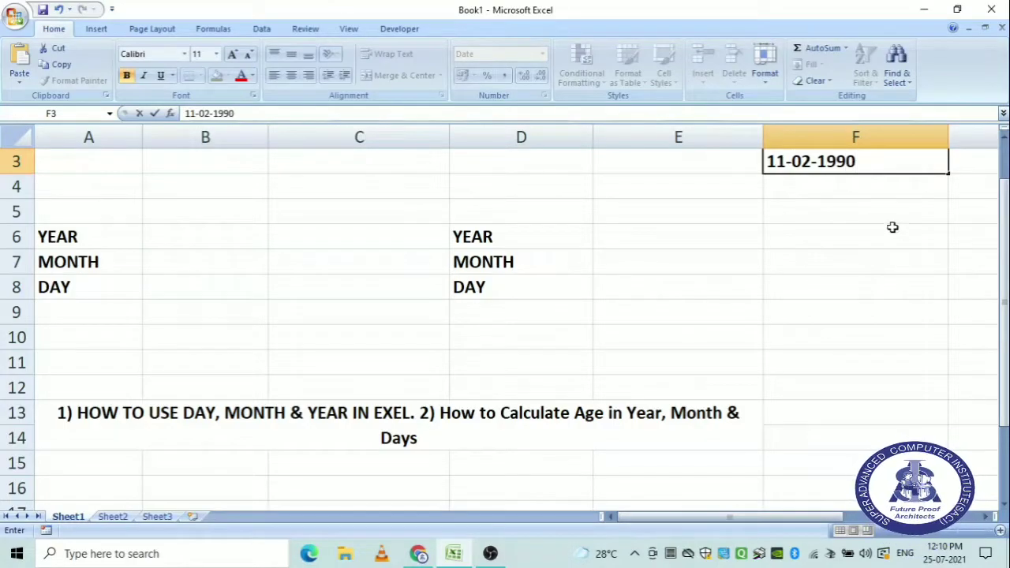
left_click(834, 188)
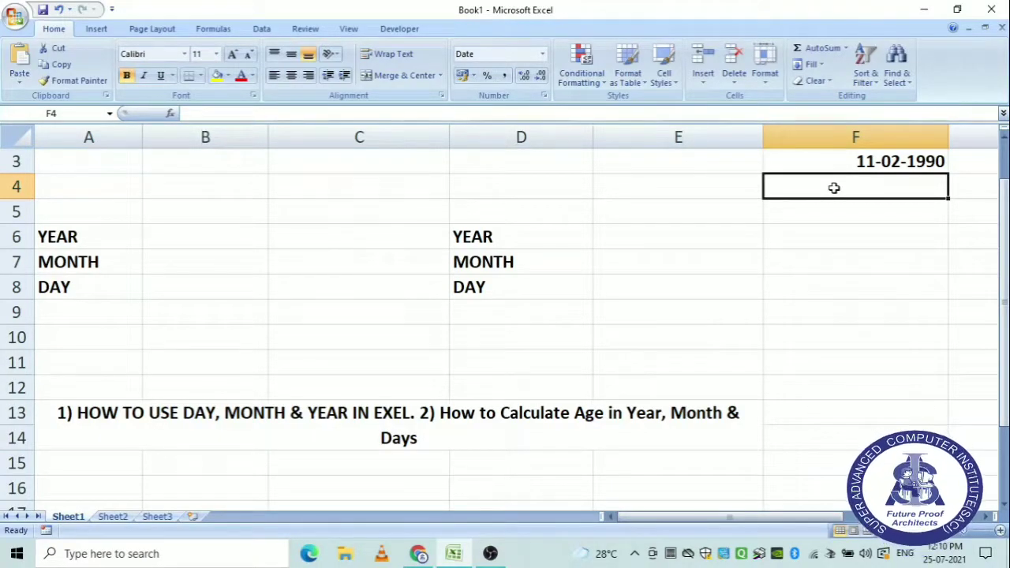
Insert today's date, 25-07-2021, into F4 with Ctrl+;.
key("ctrl+semicolon")
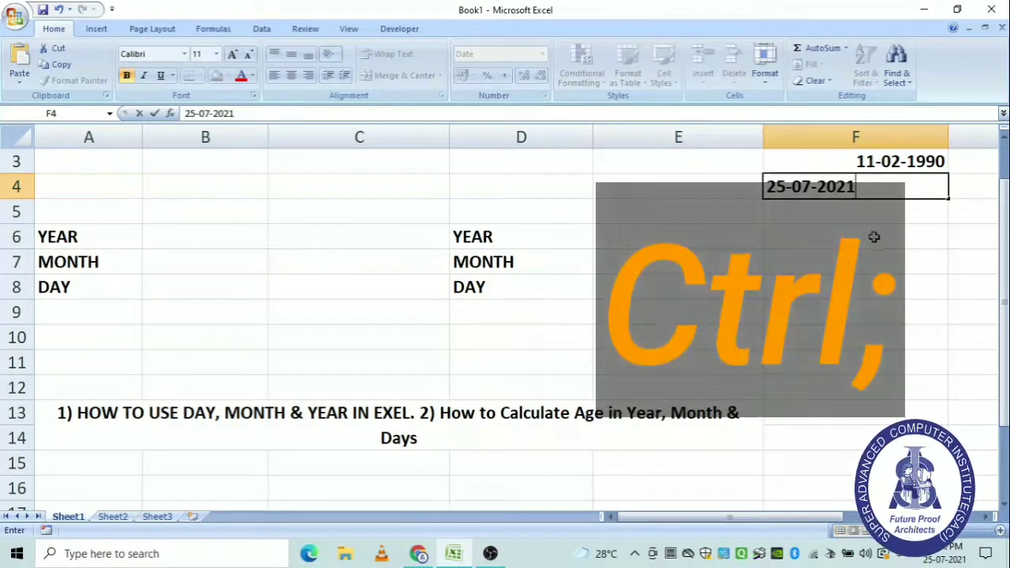
left_click(847, 228)
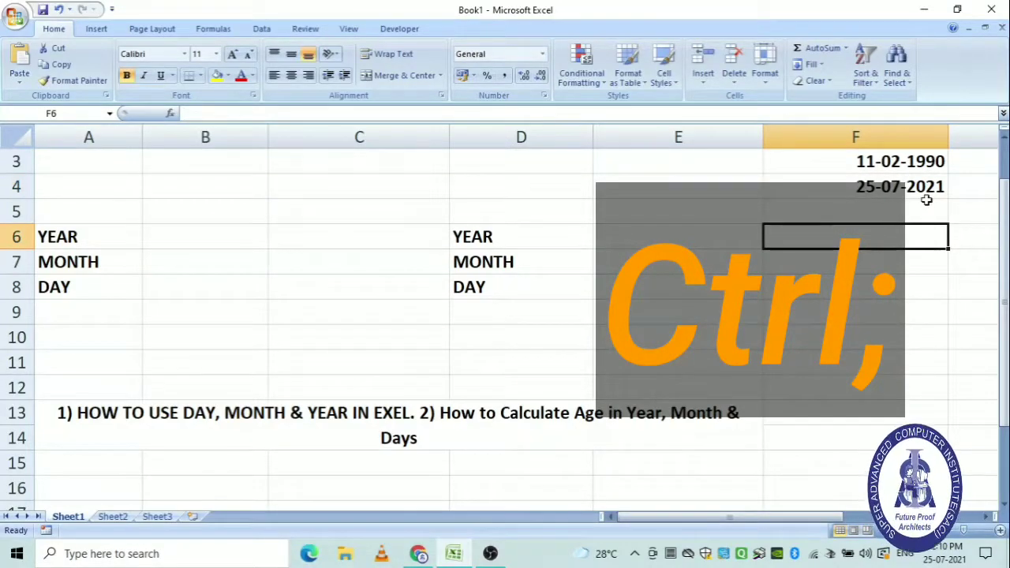
left_click(893, 252)
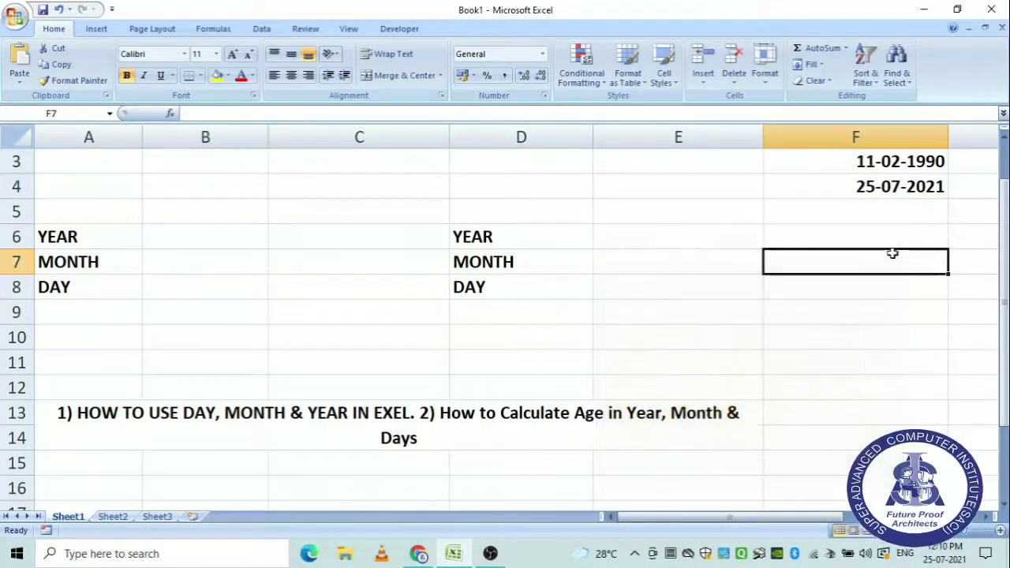
left_click(194, 241)
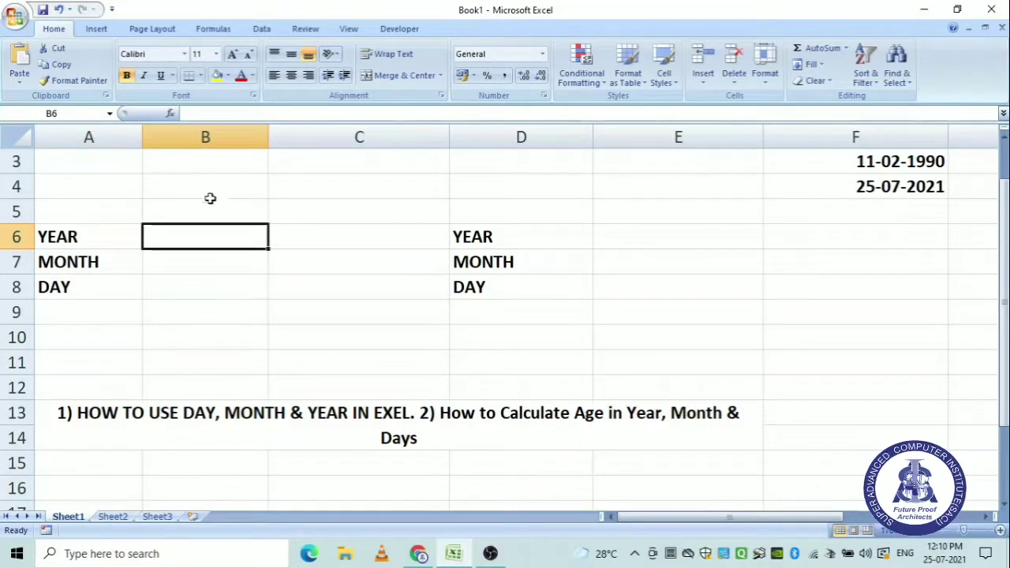
Enter =YEAR(F3), =MONTH(F3) and =DAY(F4) in B6–B8, returning 1990, 2 and 25.
type("=")
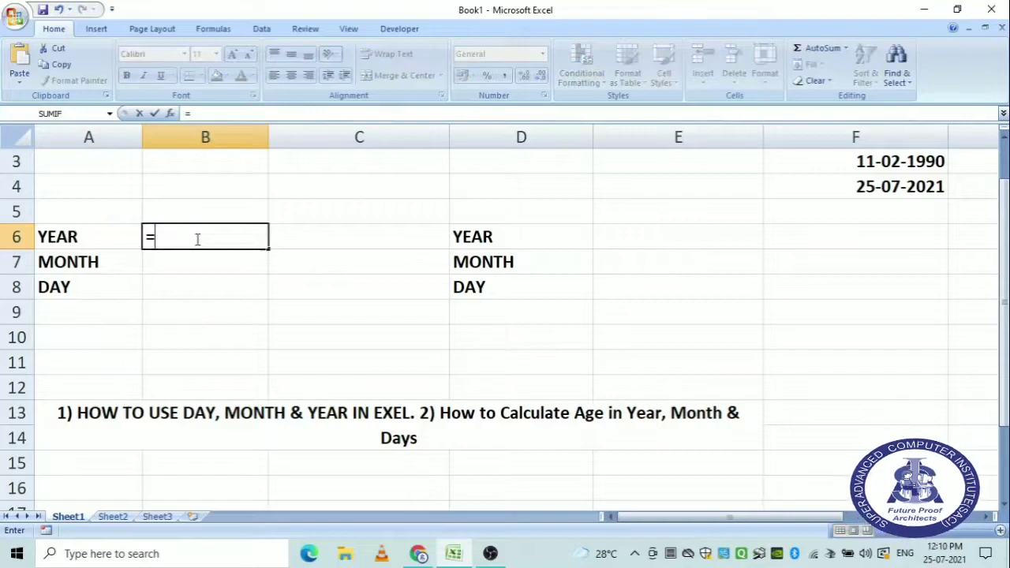
type("YEAR")
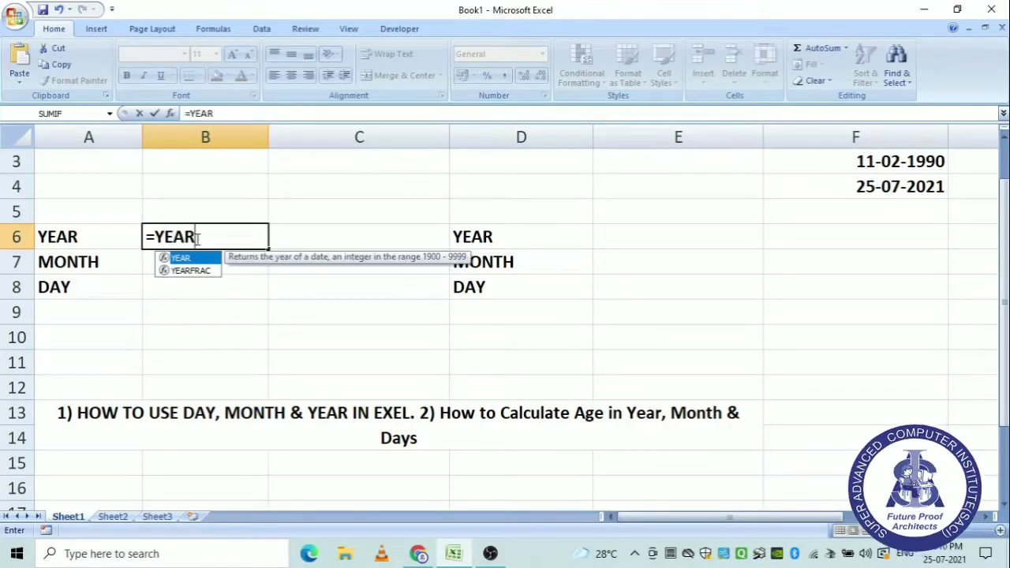
type("(")
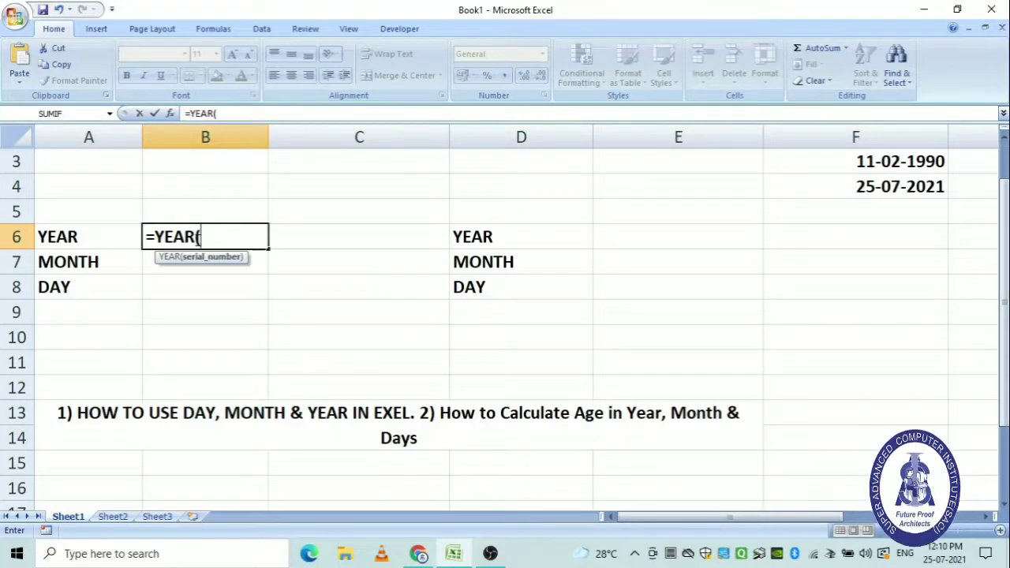
left_click(905, 161)
type(")")
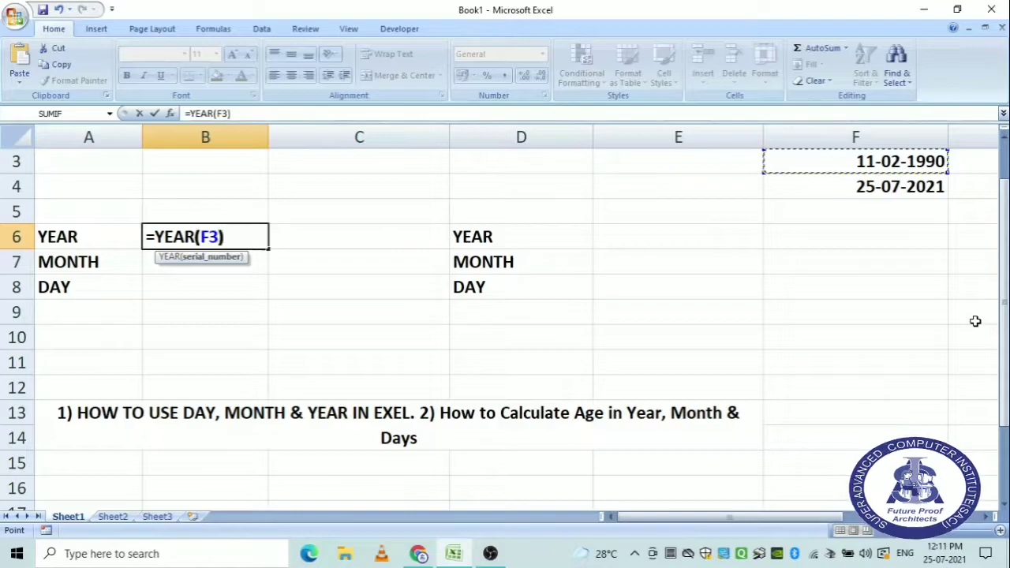
key("Return")
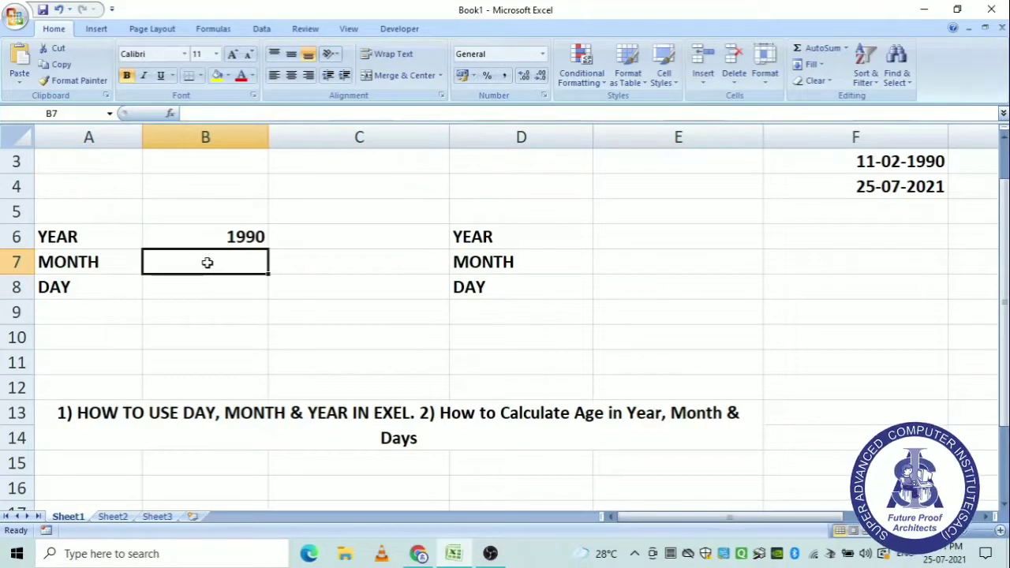
type("=MONT")
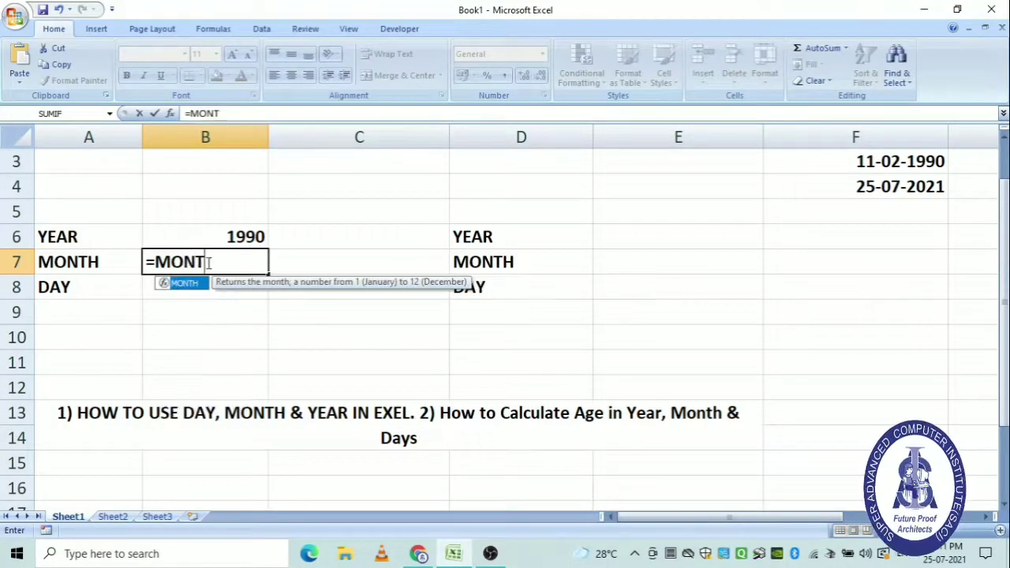
type("H(")
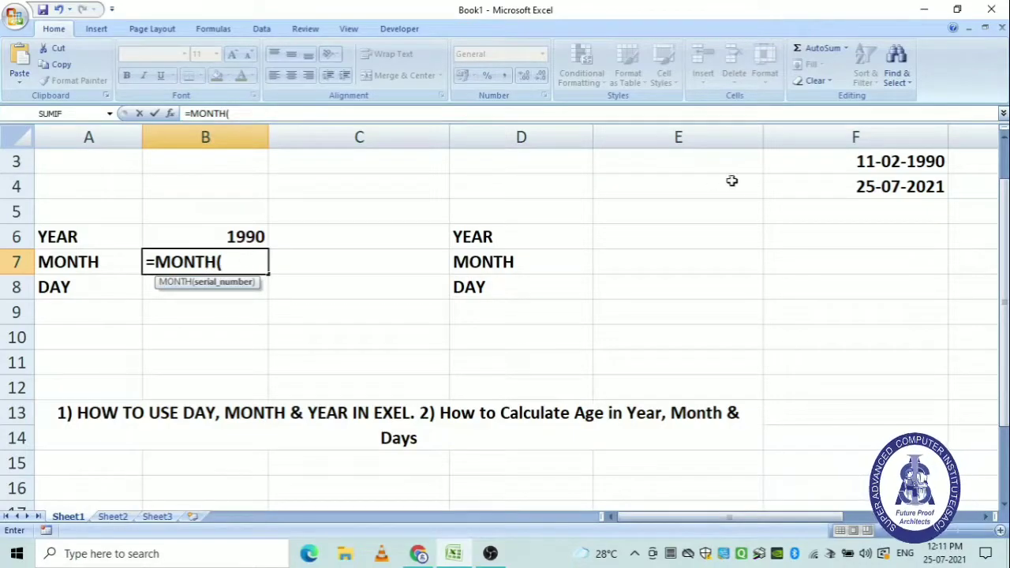
left_click(940, 161)
type(")")
key("Return")
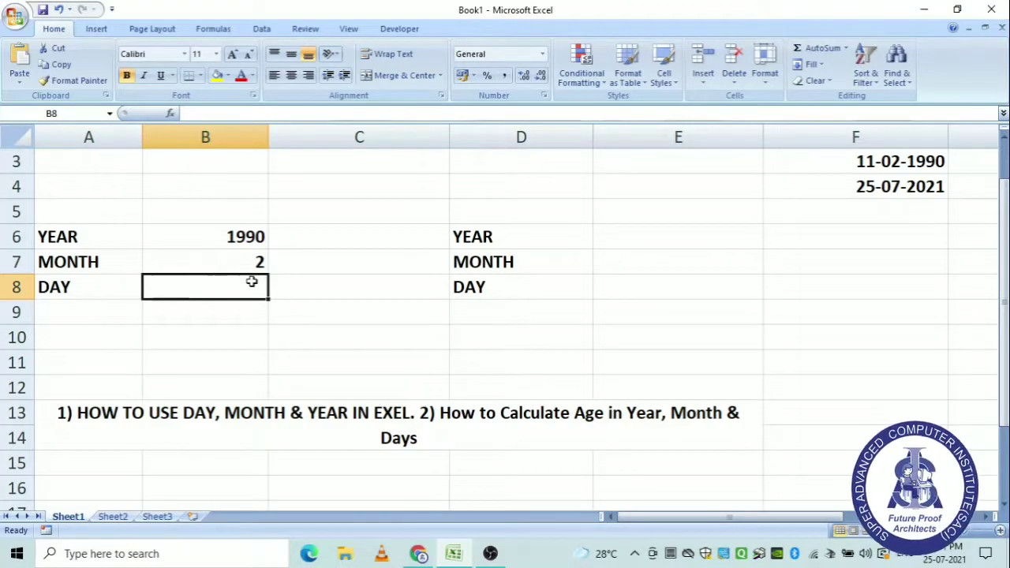
type("=DAY")
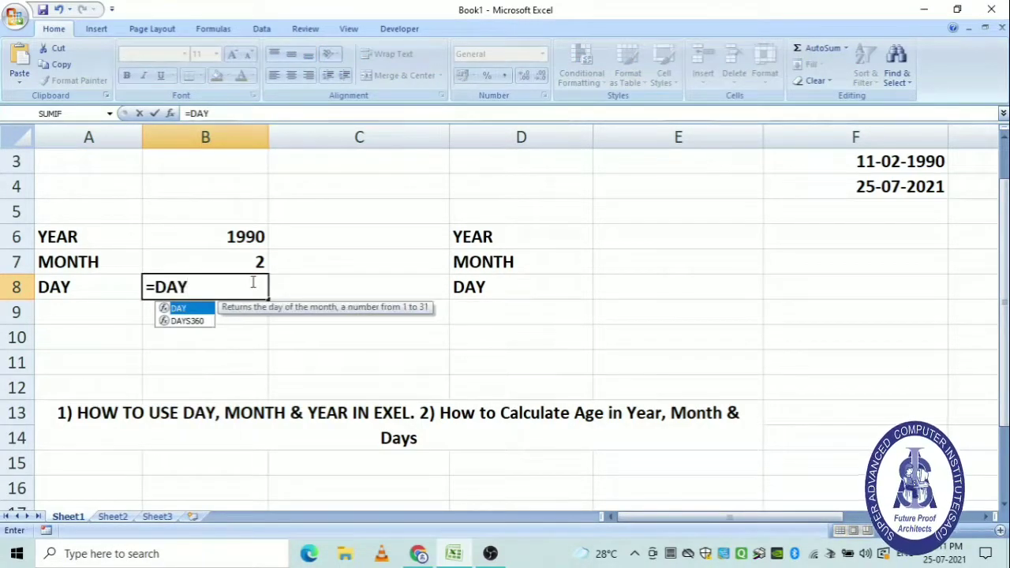
type("(")
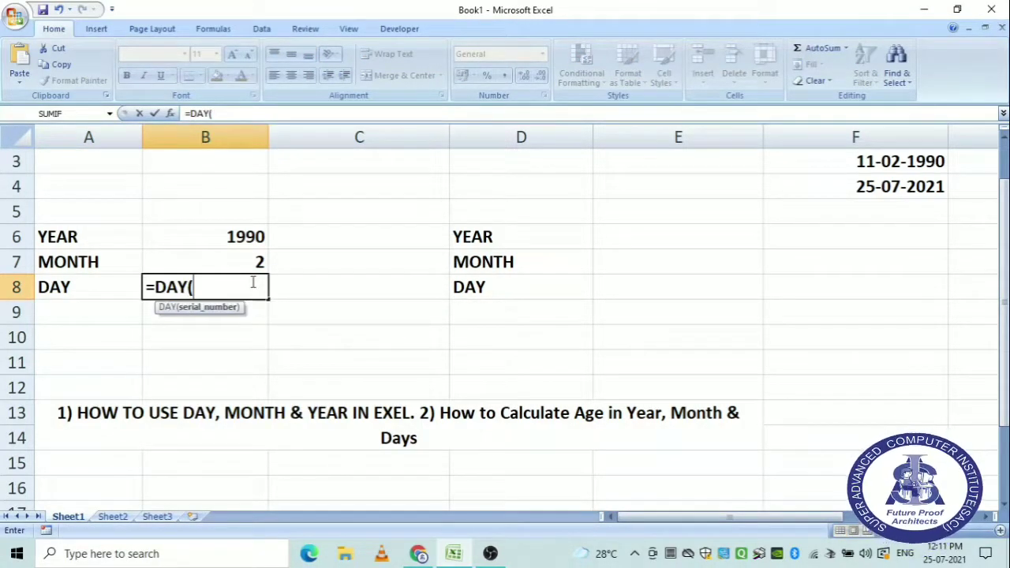
left_click(878, 190)
type(")")
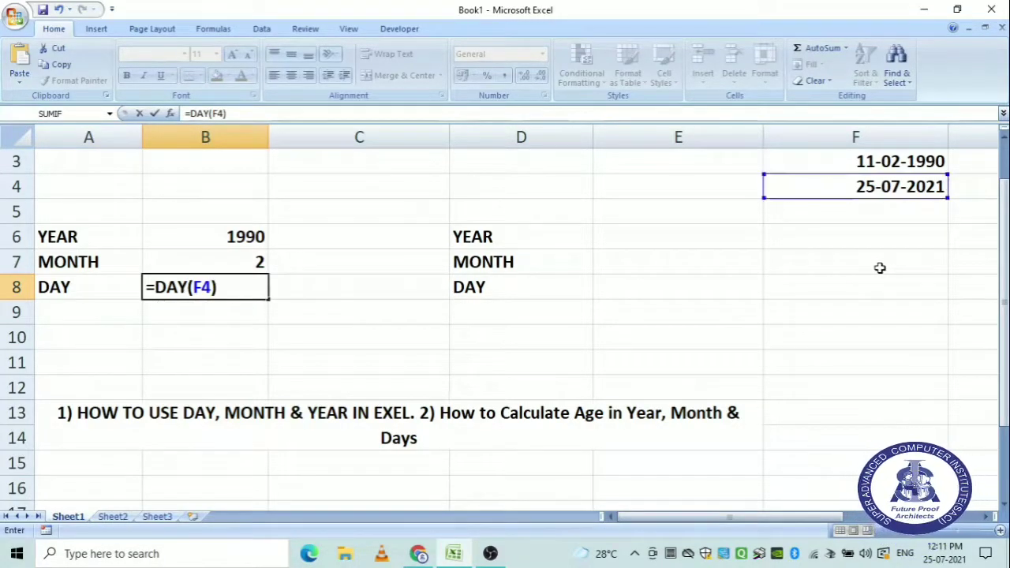
key("Return")
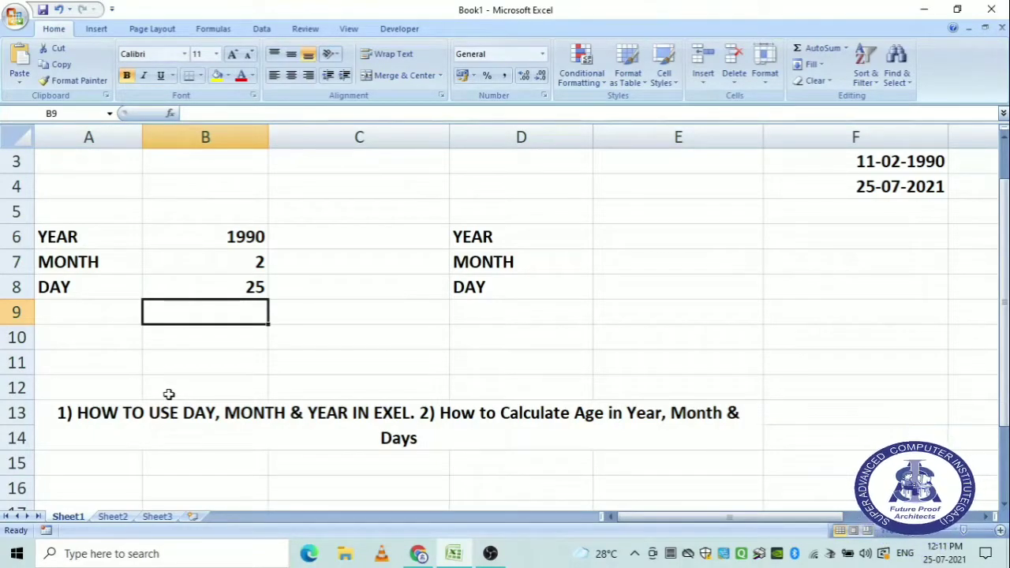
Clear the 1990, 2 and 25 results from B6:B8.
left_click_drag(263, 235, 261, 289)
key("Delete")
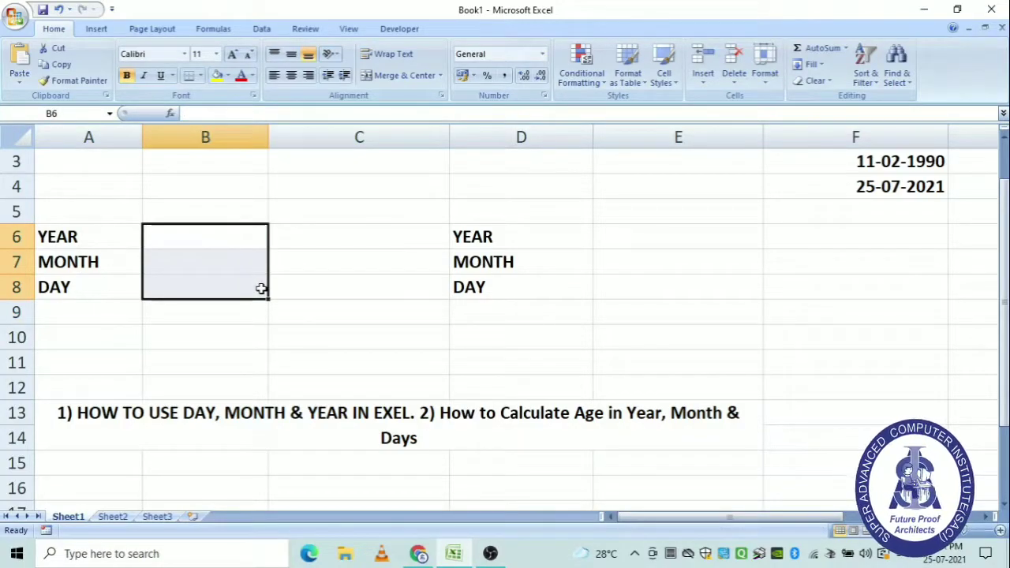
left_click(394, 336)
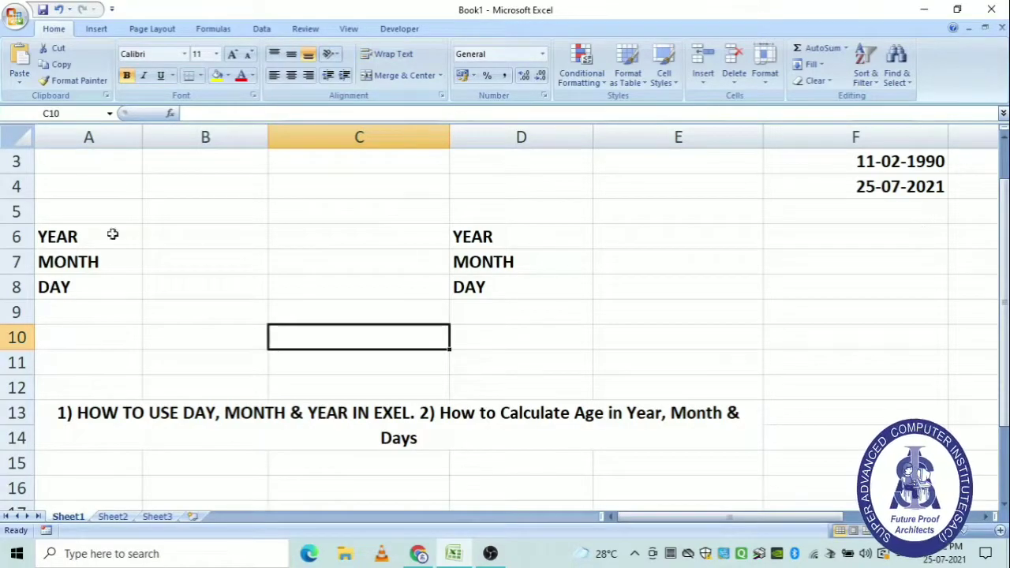
Enter =DATEDIF(F3,F4,"Y") in B6 to get 31 whole years.
left_click(207, 230)
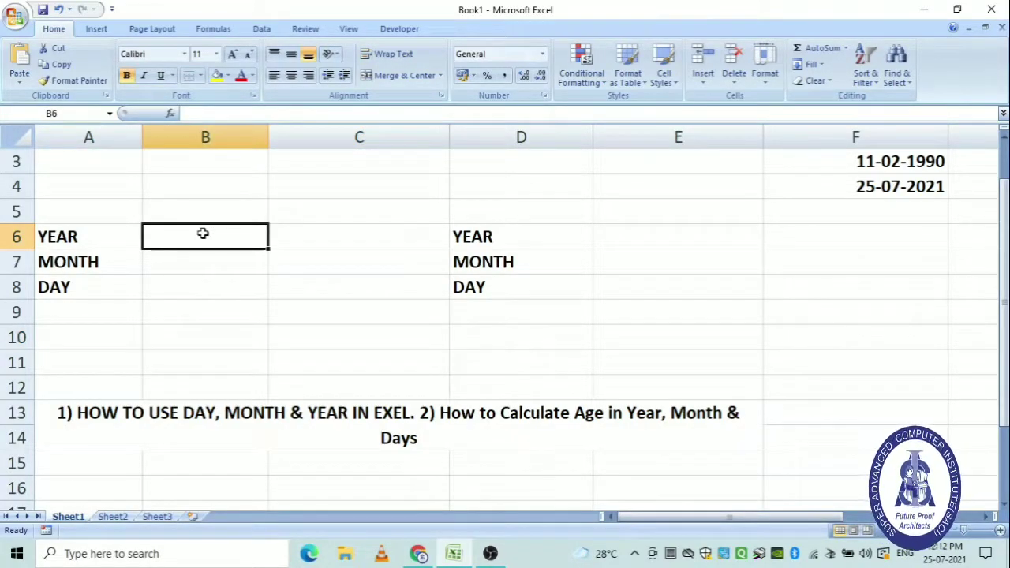
type("=")
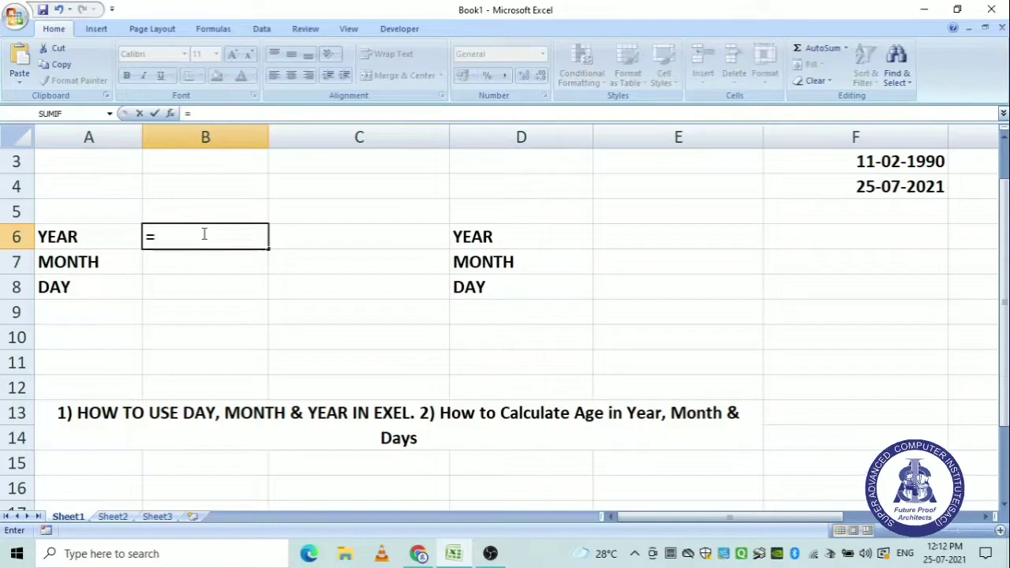
type("DATERD")
key("BackSpace")
key("BackSpace")
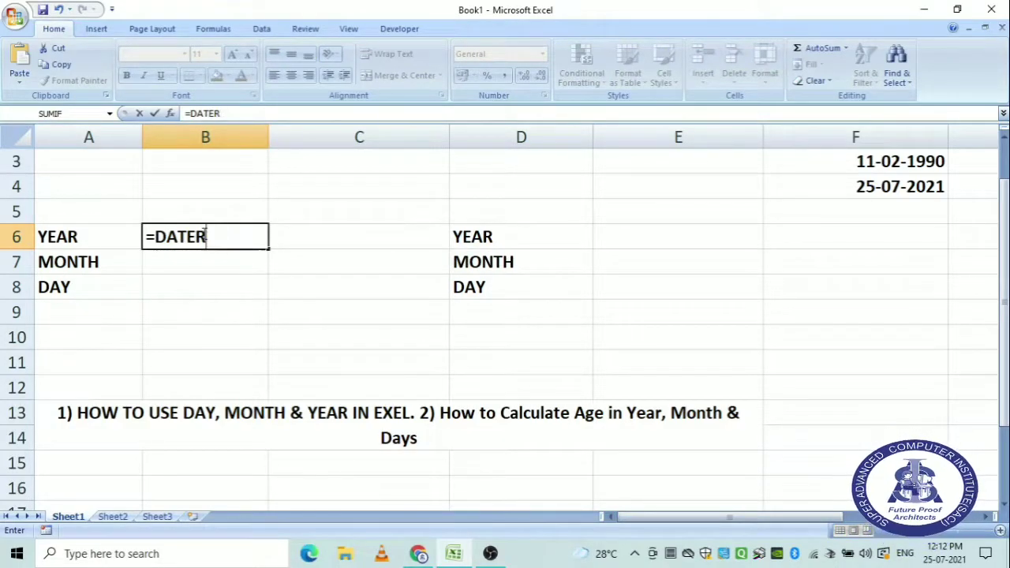
type("DIF")
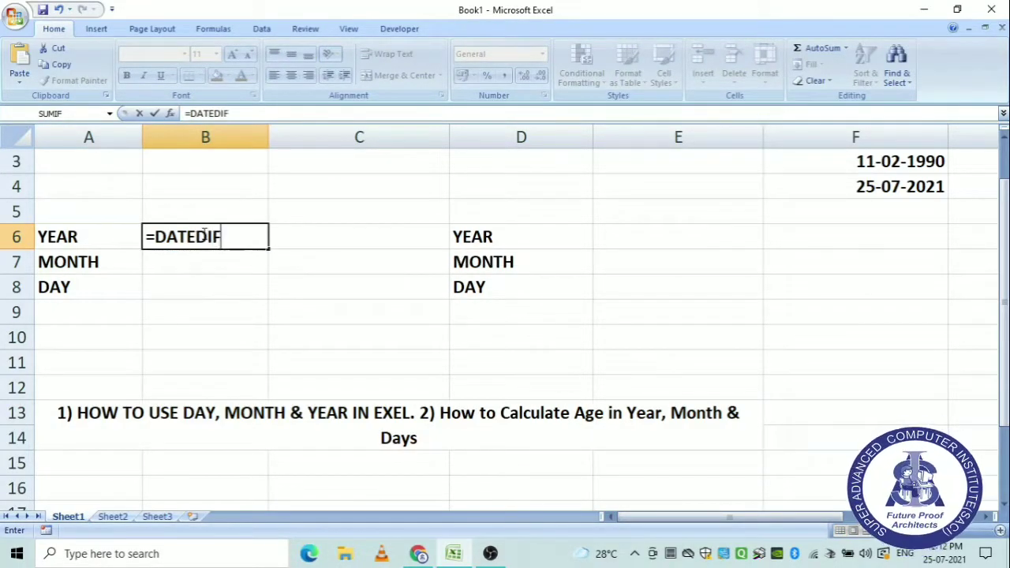
type("(")
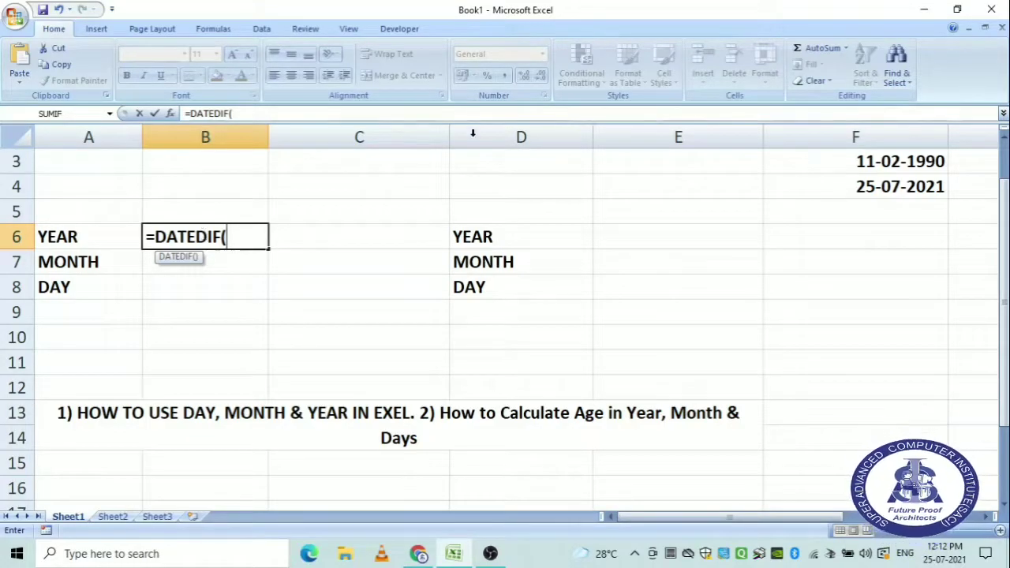
left_click(929, 161)
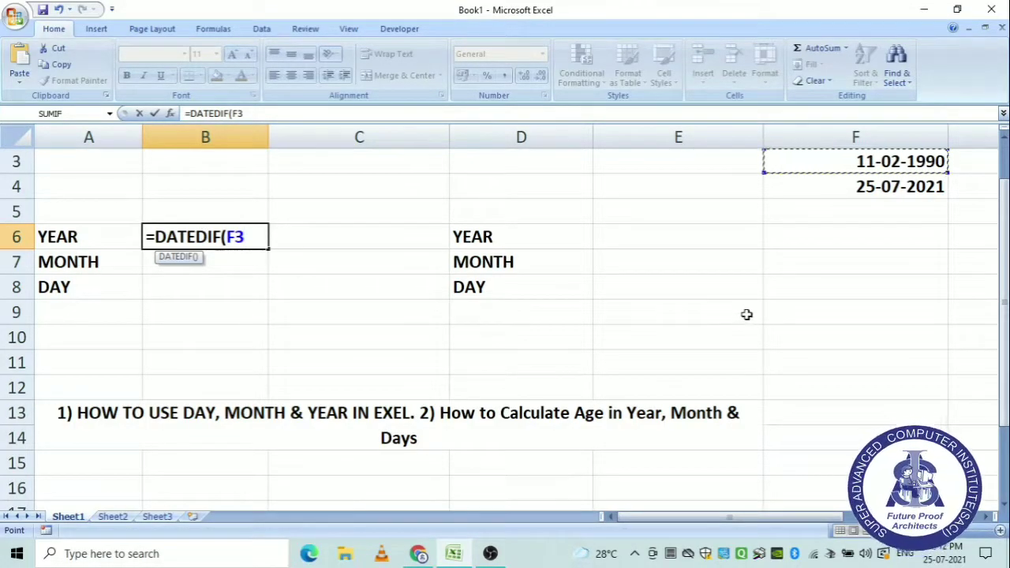
type(",")
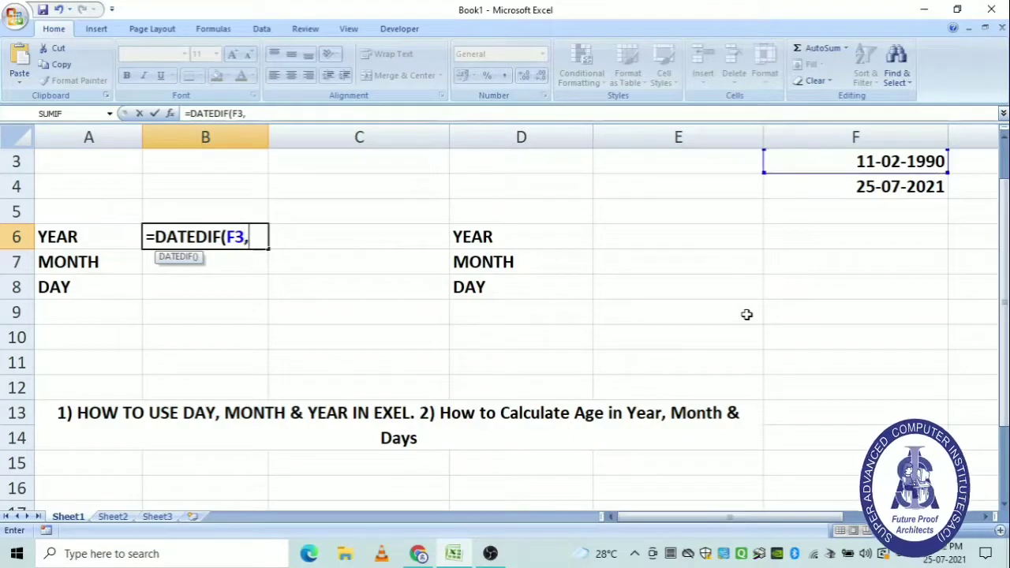
left_click(889, 186)
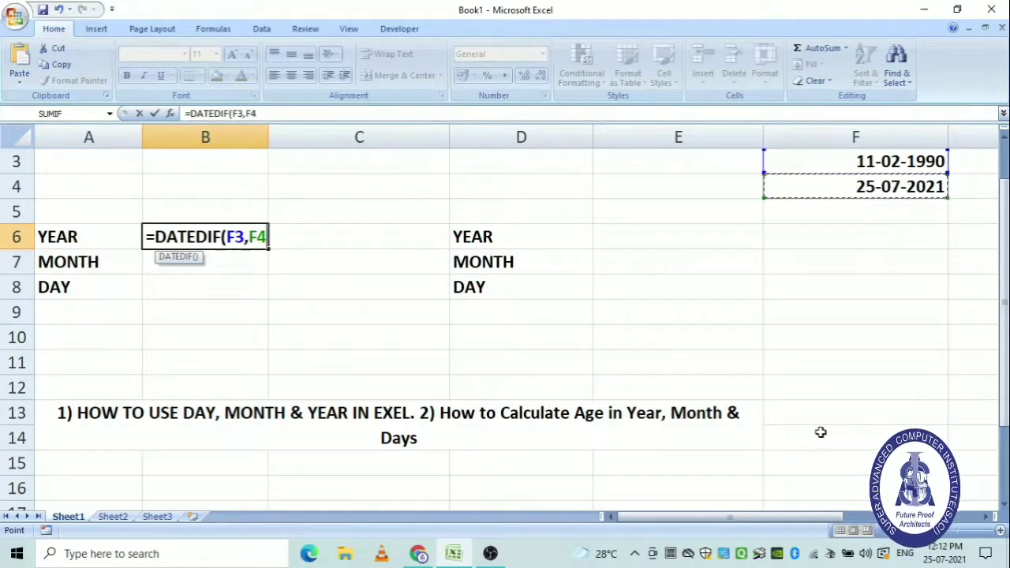
type(",\"Y\"")
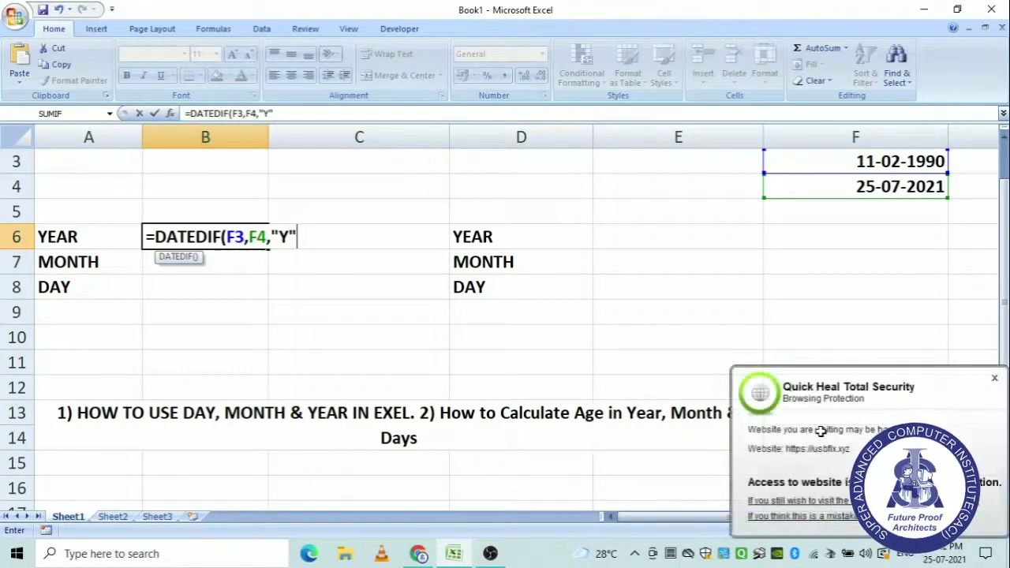
type(")")
key("Return")
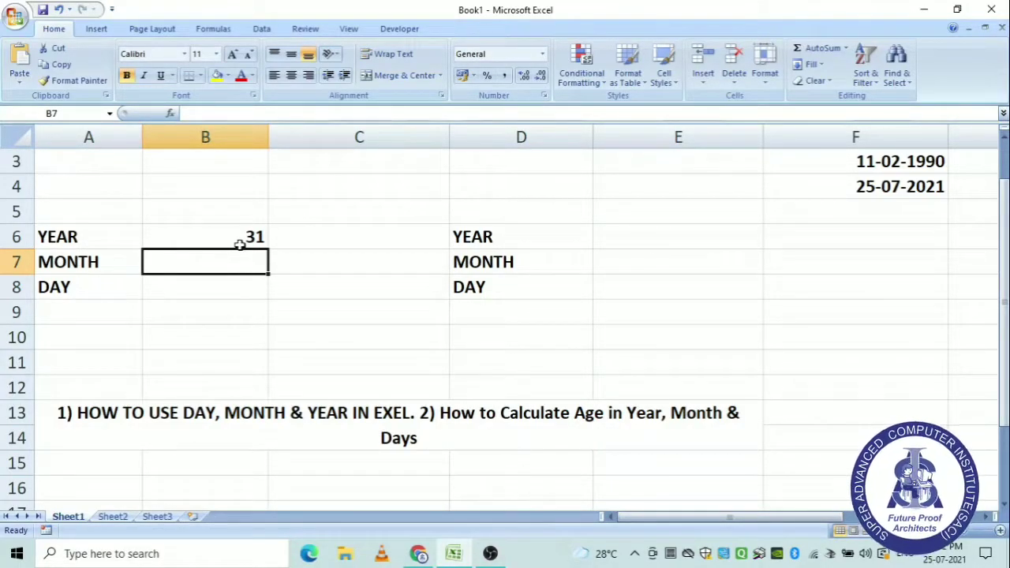
Enter =DATEDIF(F3,F4,"M") in B7, returning 377 total months.
left_click(238, 241)
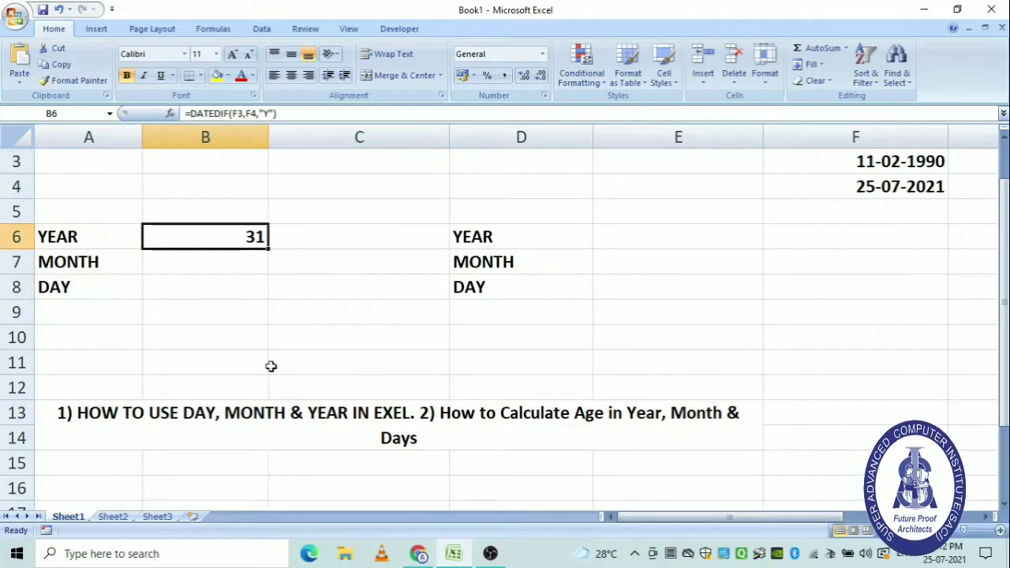
left_click(207, 265)
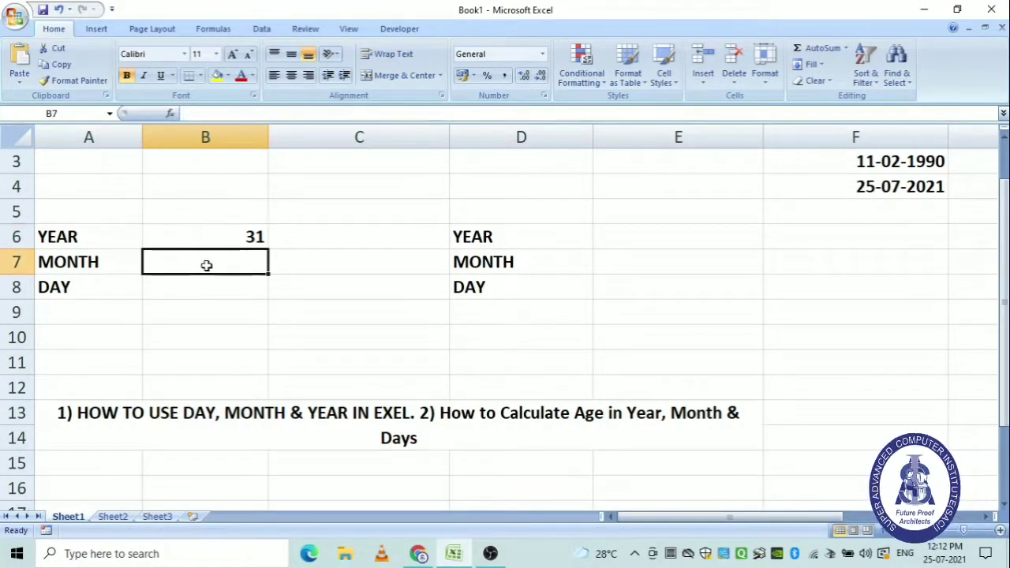
type("=")
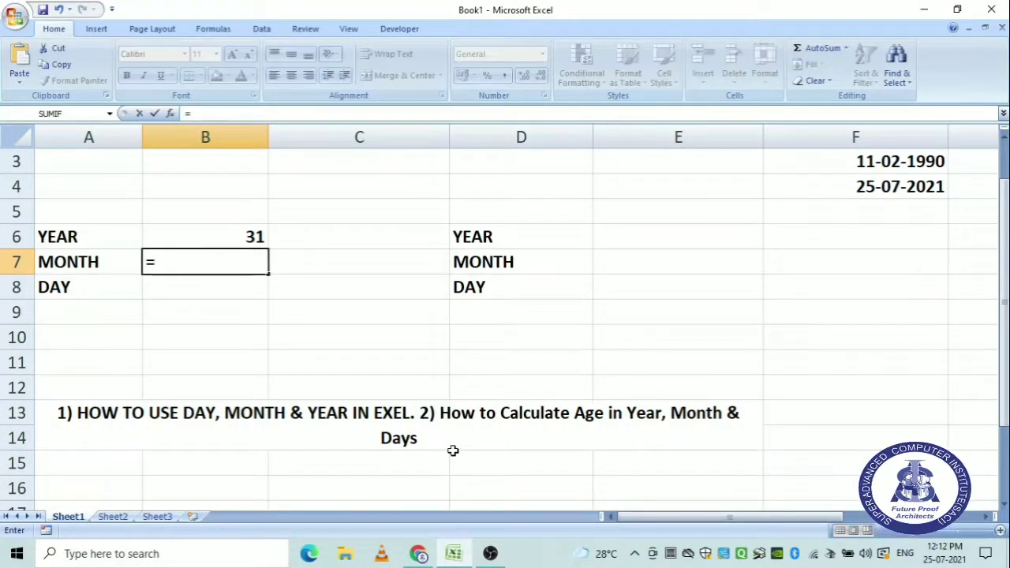
type("M")
key("BackSpace")
type("DATEDIF(")
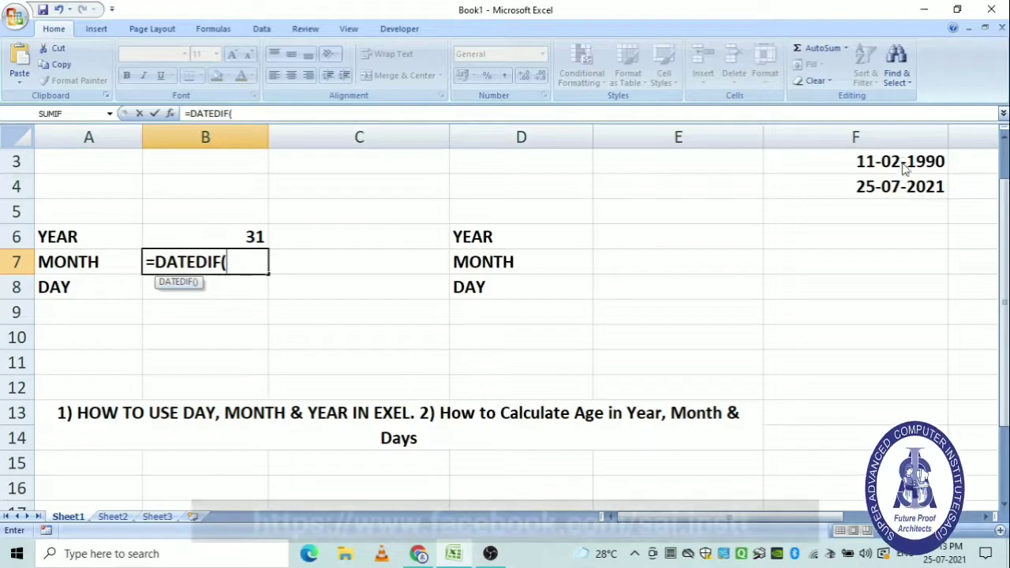
left_click(901, 161)
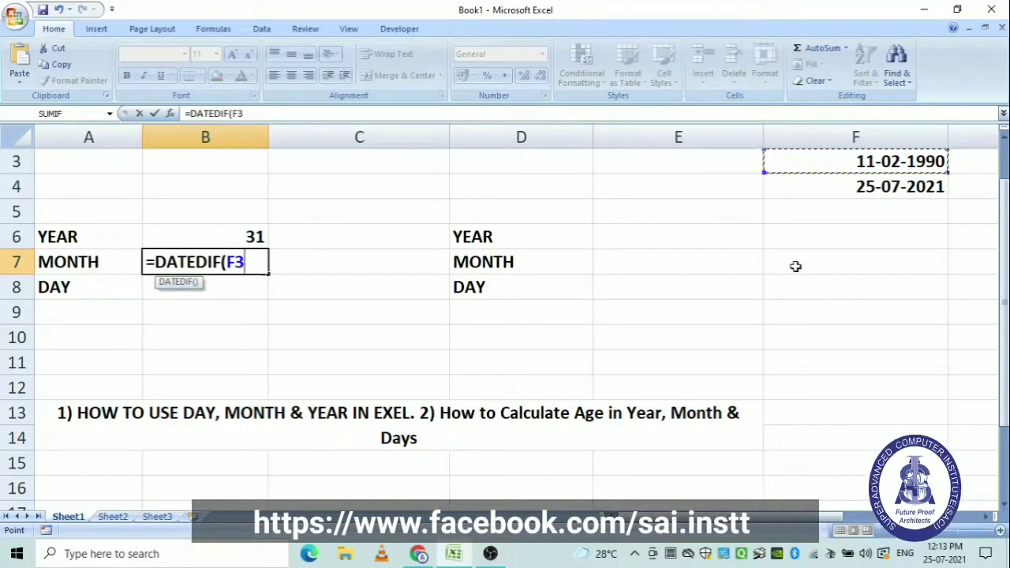
type(",")
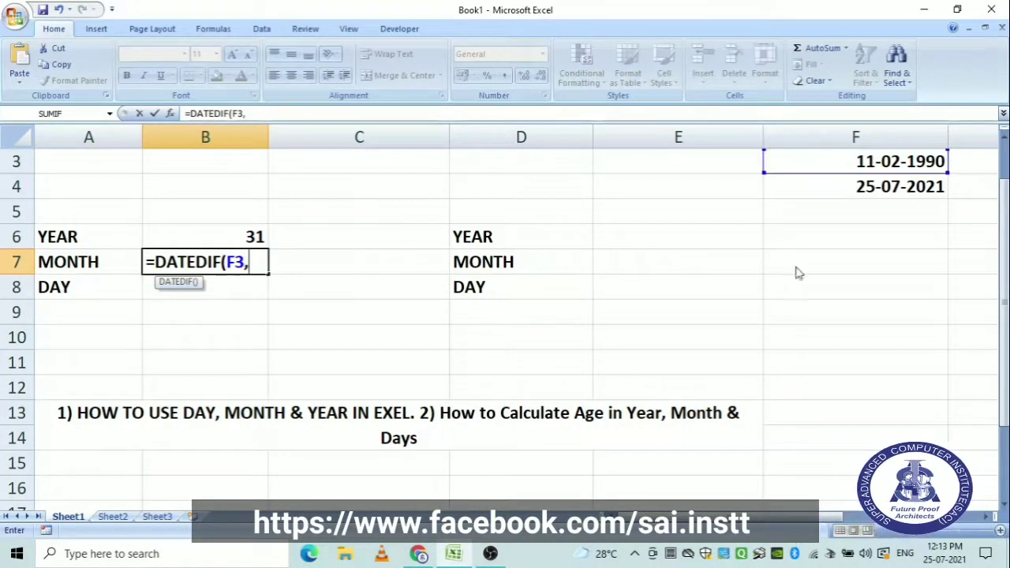
left_click(916, 183)
type(",\"M\")")
key("Return")
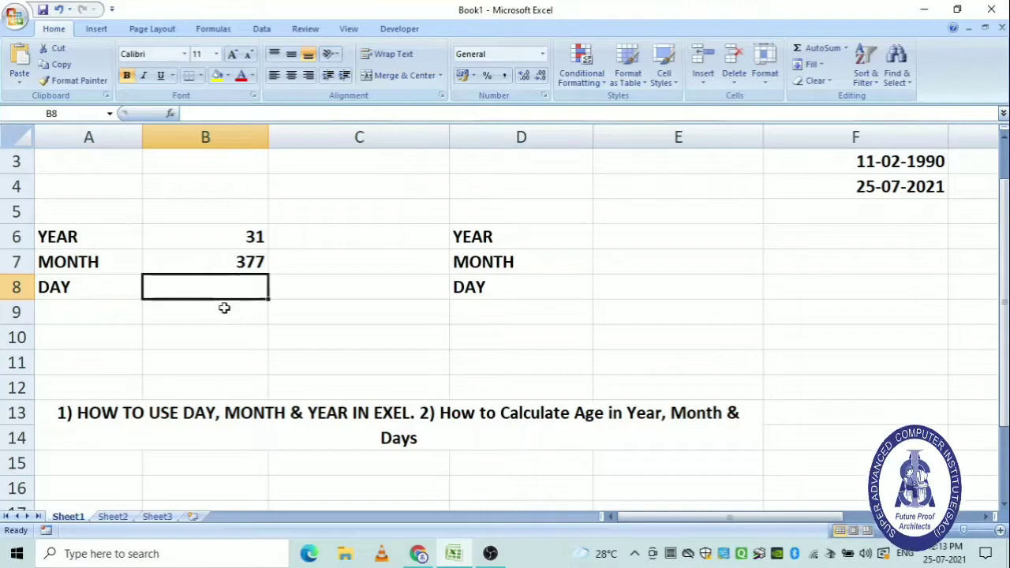
Enter =DATEDIF(F3,F4,"D") in B8, returning 11487 total days.
type("=DATED")
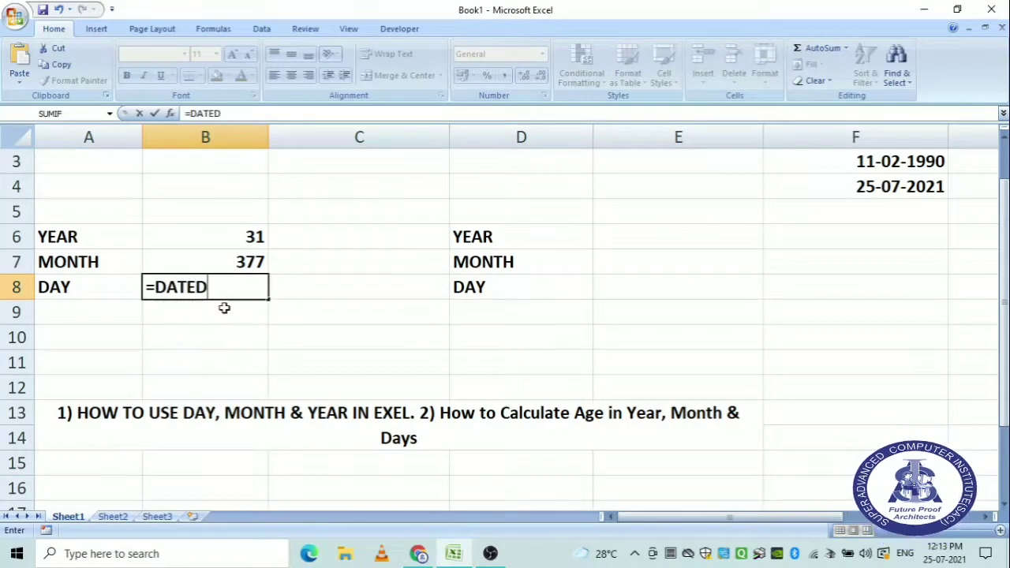
type("IF(")
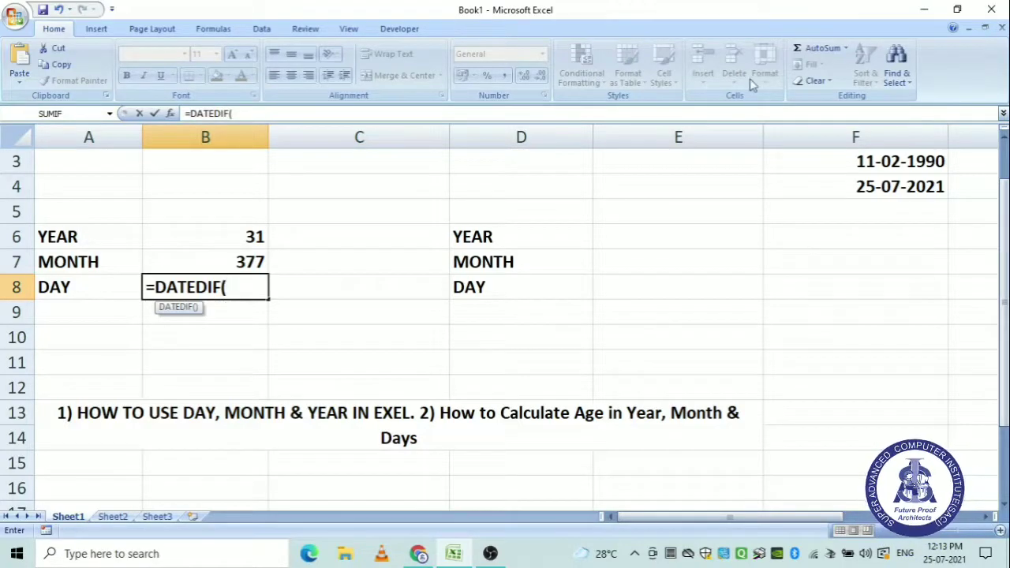
left_click(875, 161)
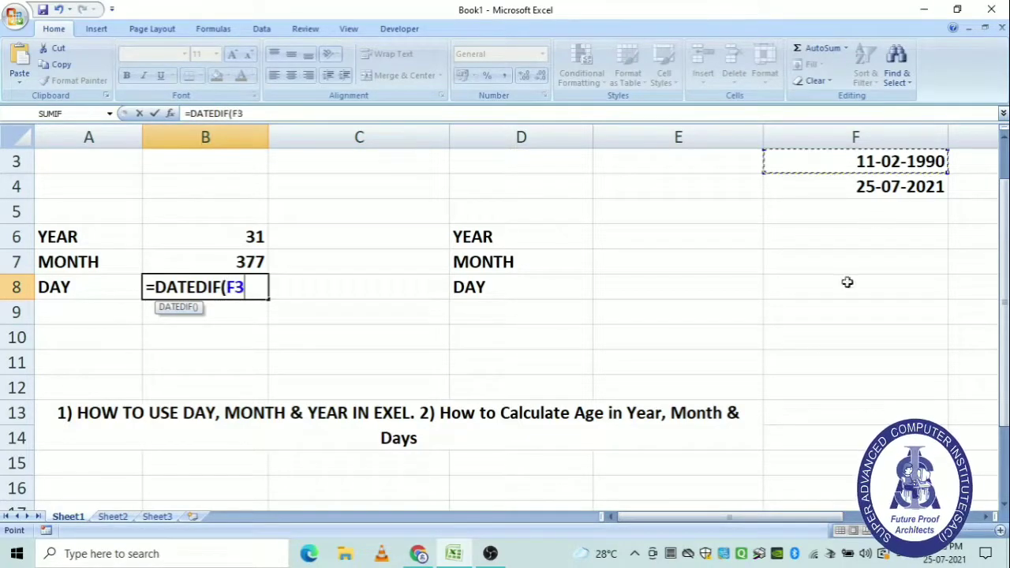
type(",")
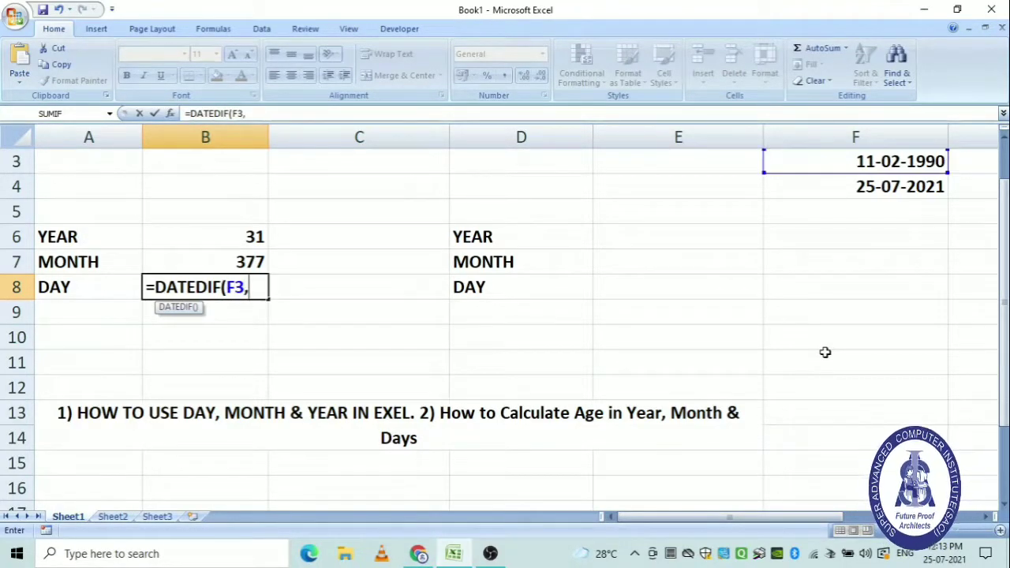
left_click(867, 186)
type(",\"D")
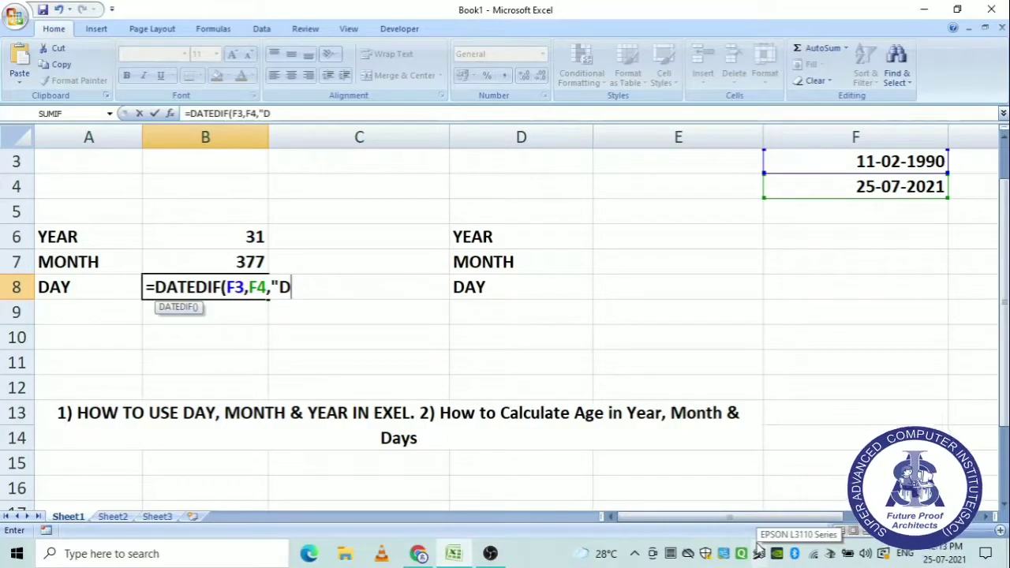
type("\")")
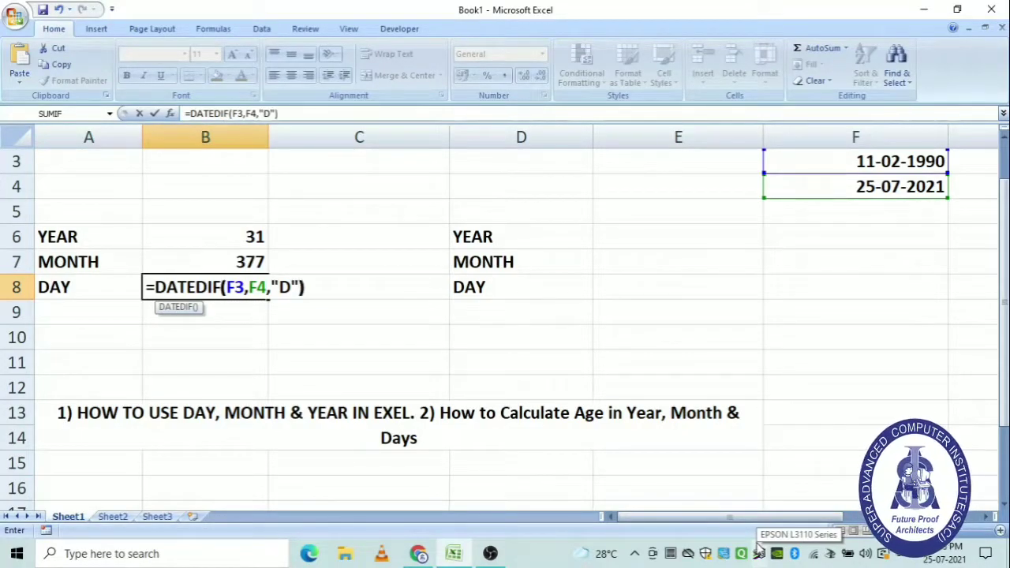
key("Return")
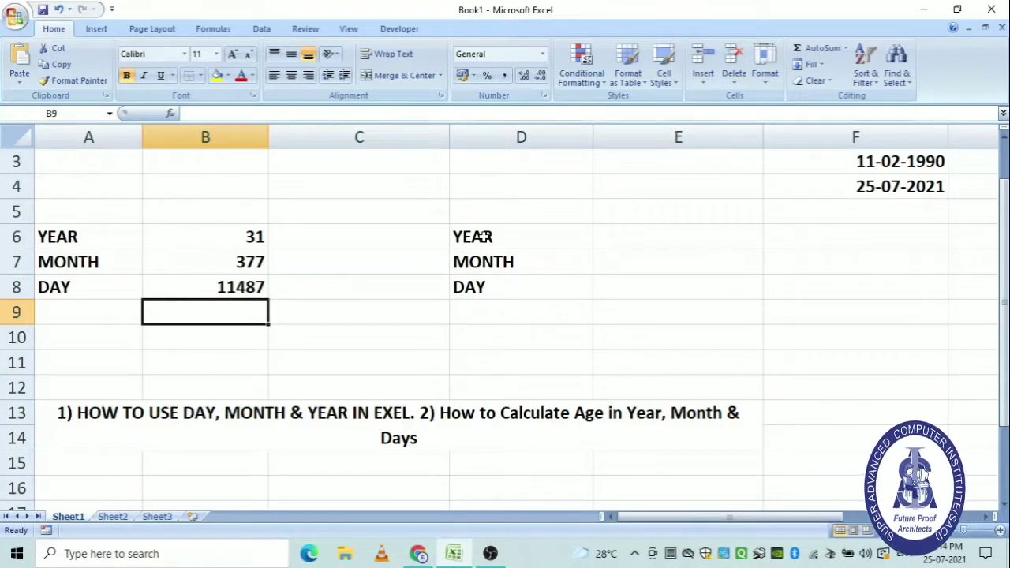
Enter =DATEDIF(F3,F4,"Y") in E6, returning 31 years.
left_click(660, 232)
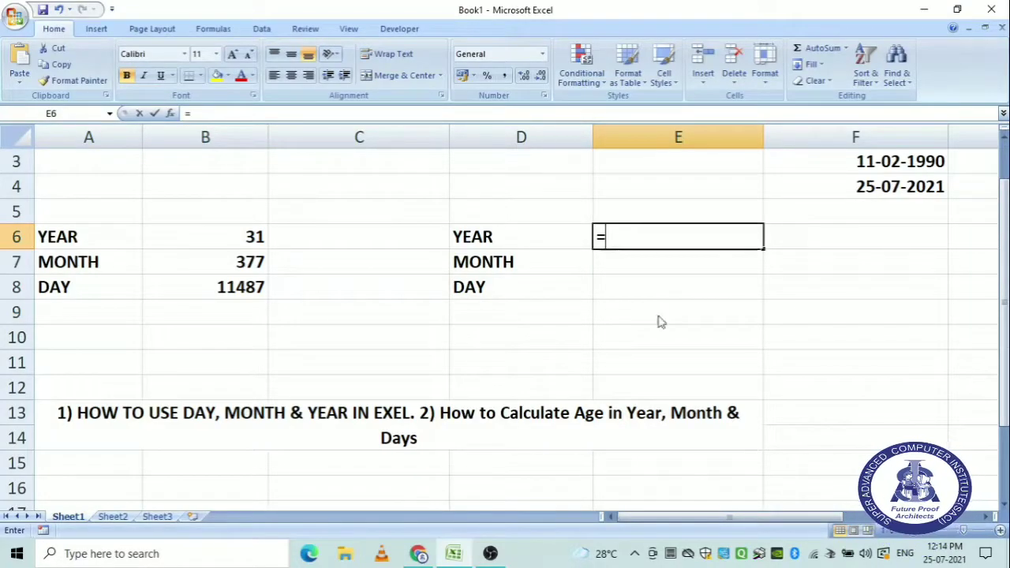
type("=DATEDIF(")
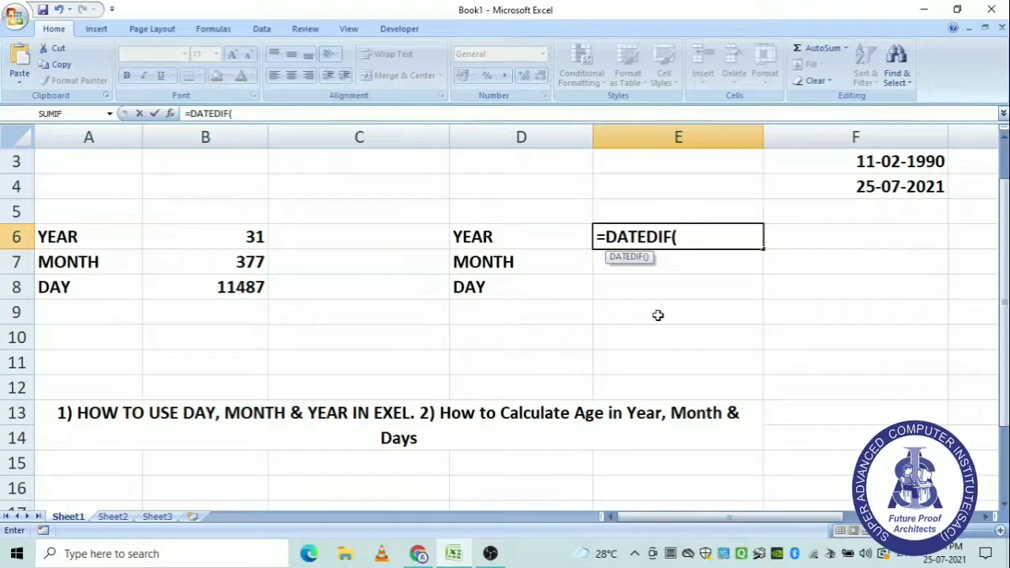
left_click(907, 167)
type(",")
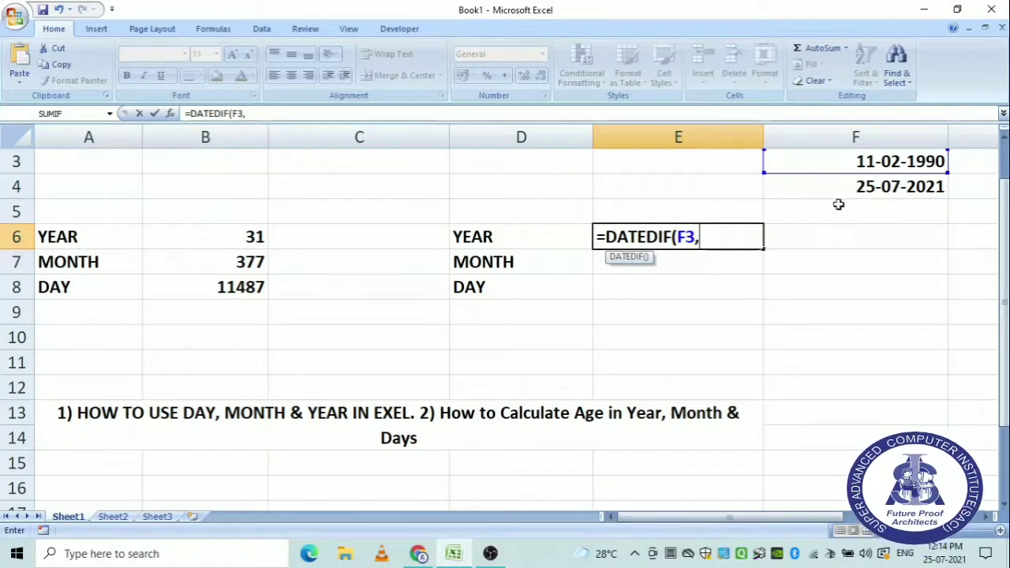
left_click(881, 189)
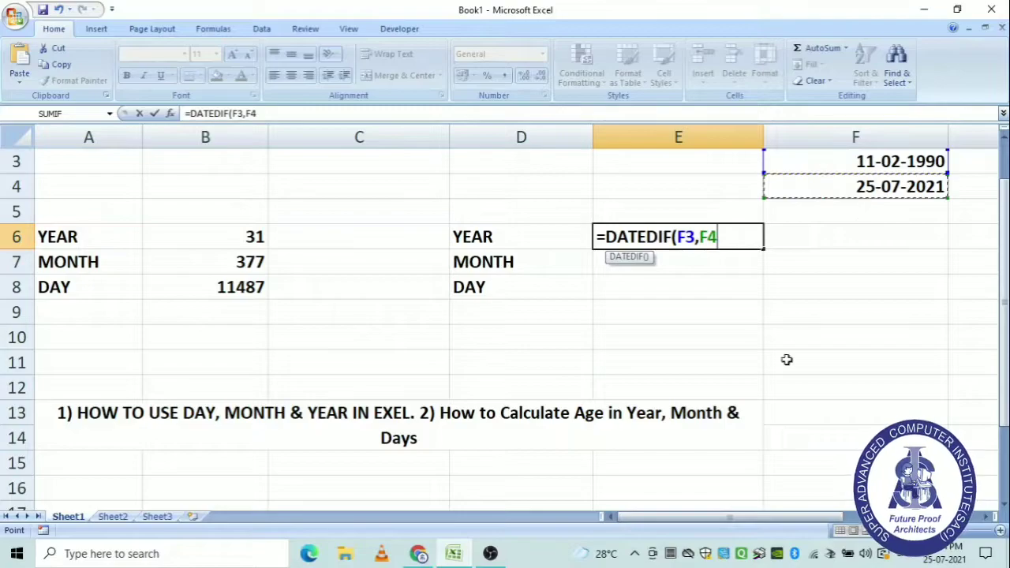
type(",\"Y\"")
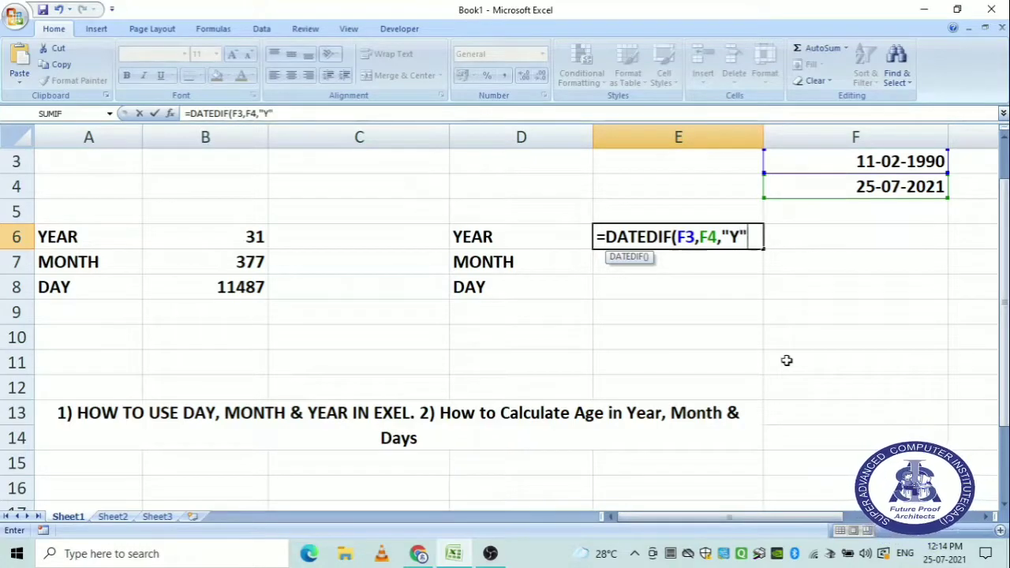
type(")")
key("Return")
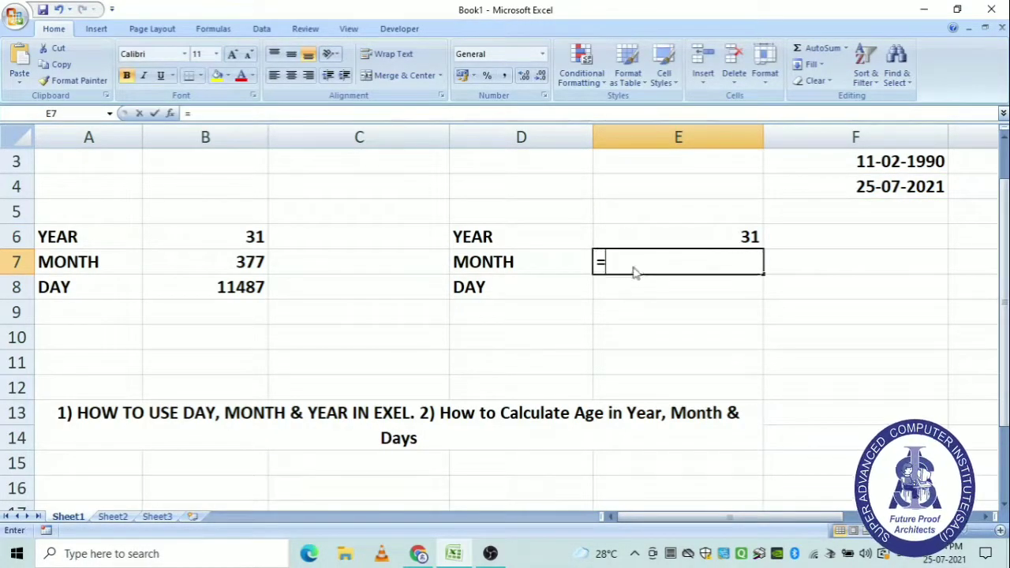
Enter =DATEDIF(F3,F4,"YM") in E7, returning 5 leftover months.
type("=DATEDIF")
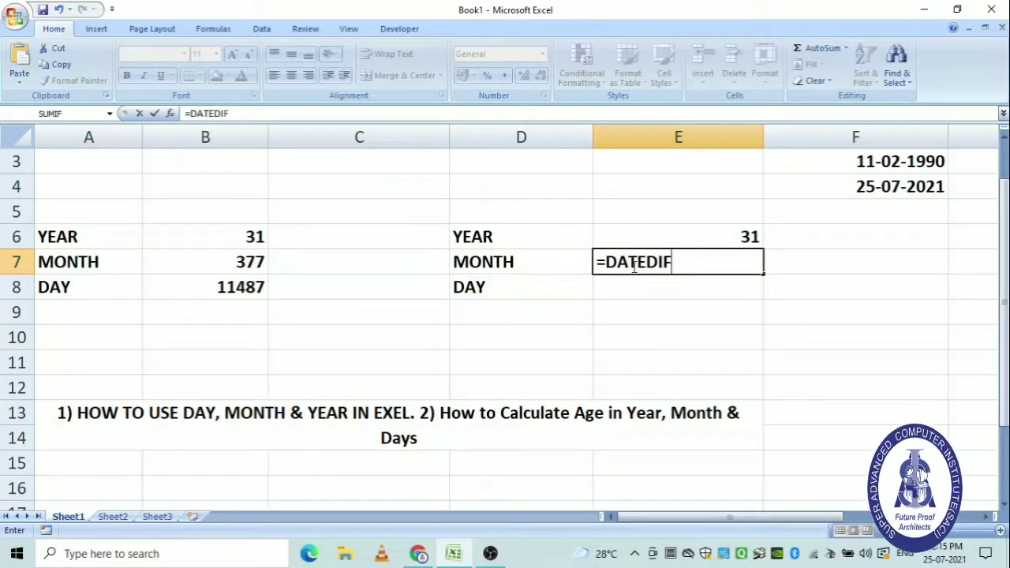
type("(")
left_click(896, 162)
type(",")
left_click(894, 186)
type(",")
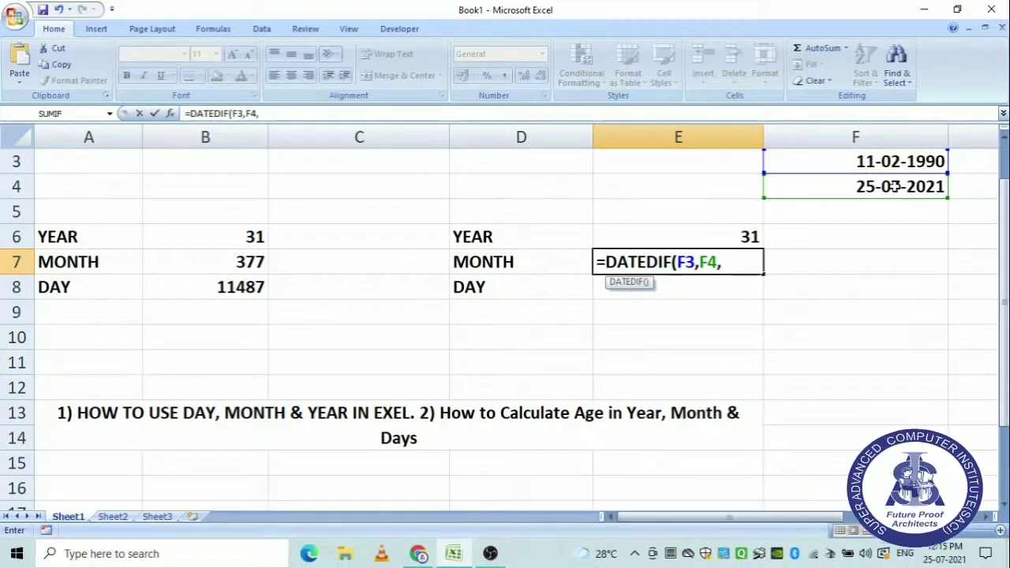
type("\"YM\"")
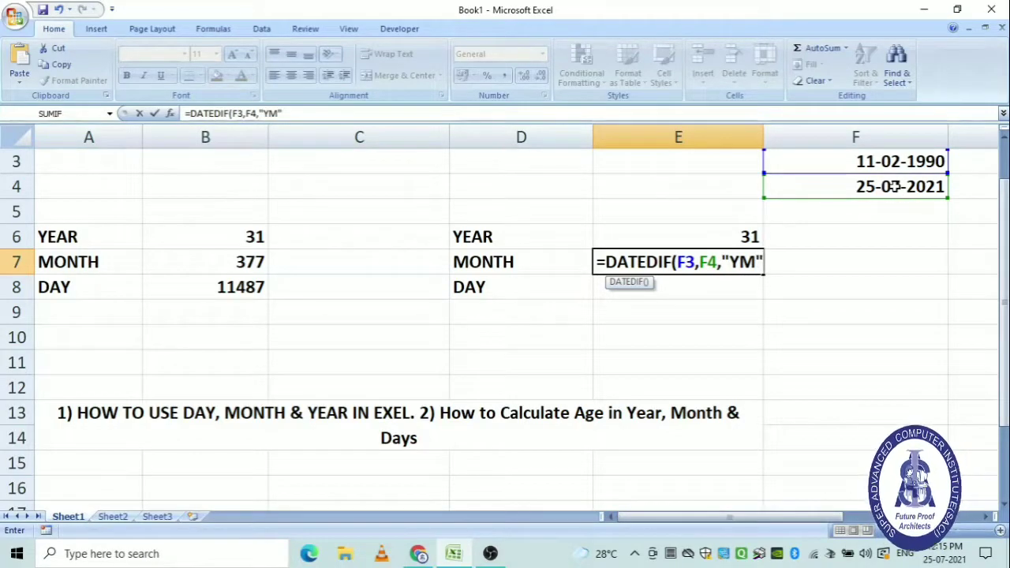
type(")")
key("Return")
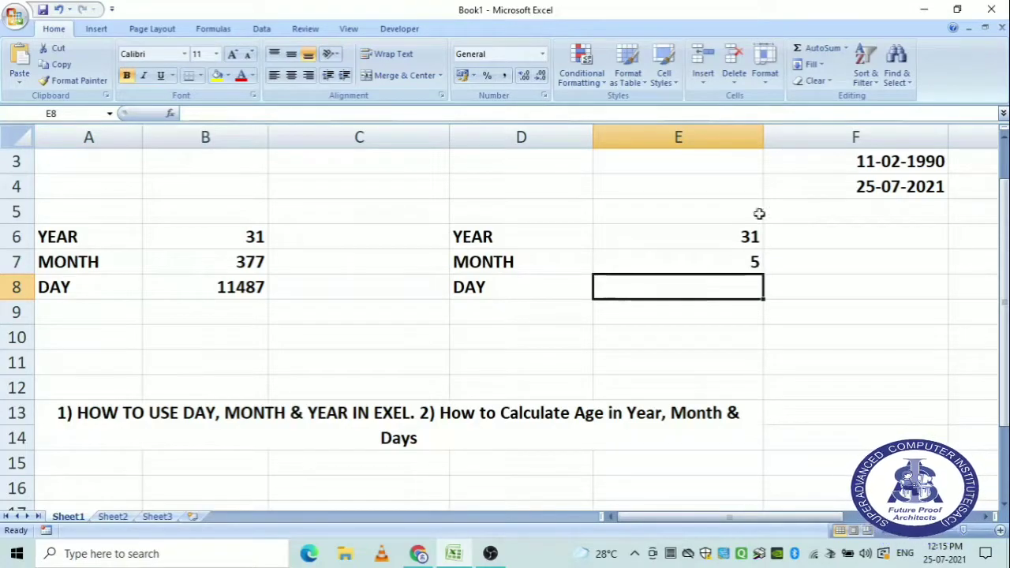
Enter =DATEDIF(F3,F4,"MD") in E8, returning 14 leftover days.
left_click(741, 262)
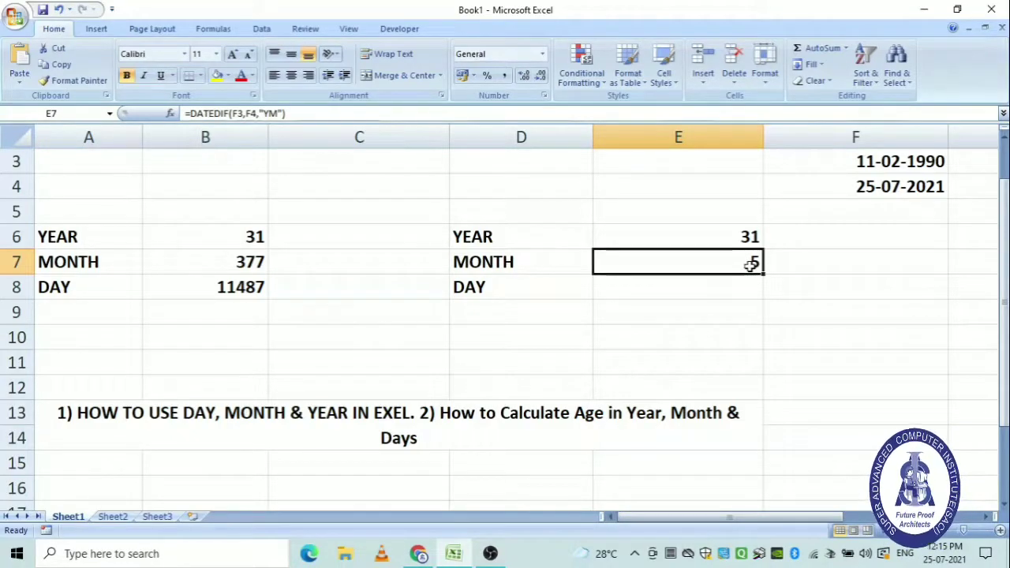
left_click(643, 289)
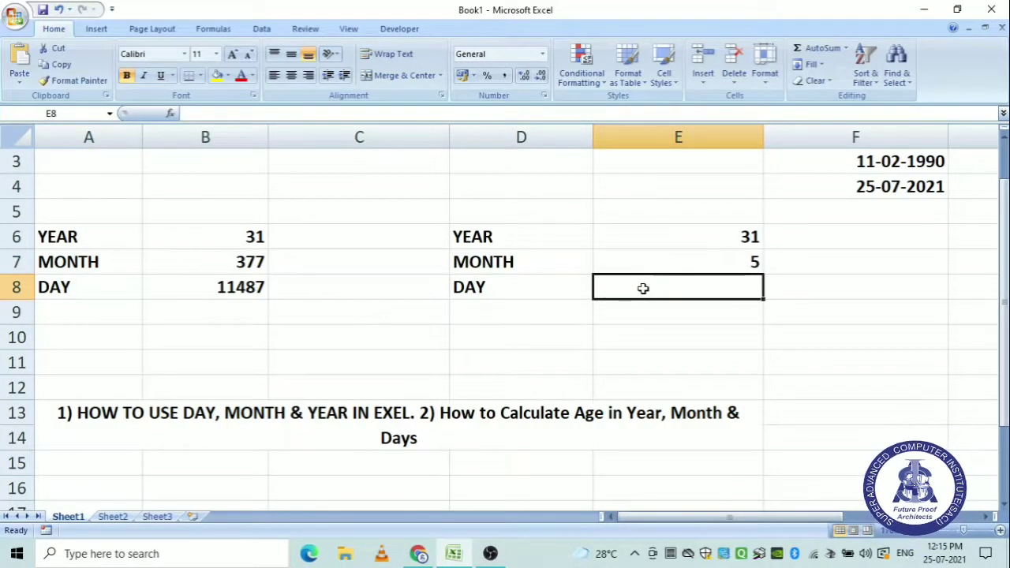
type("=D")
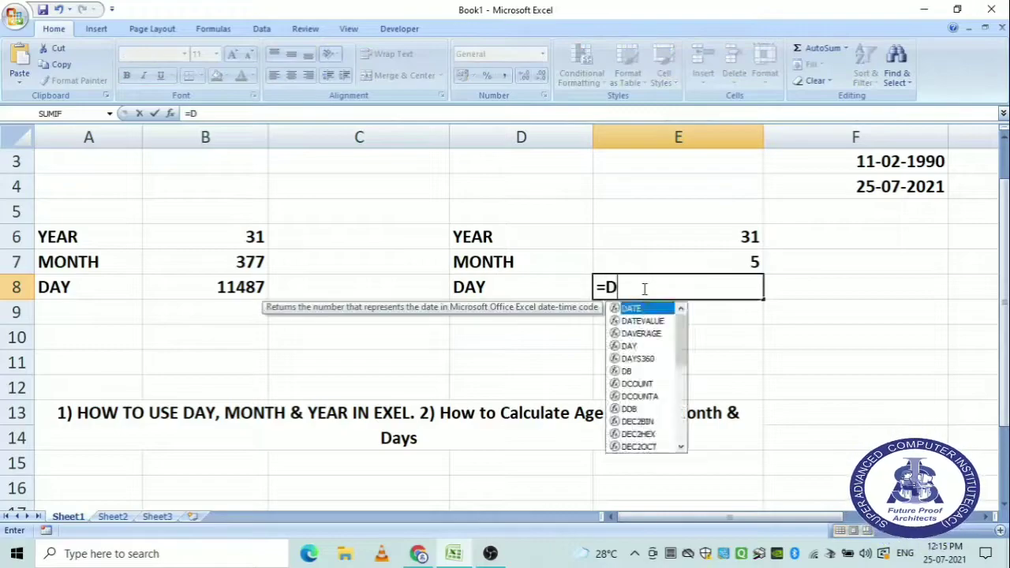
type("ATEDI")
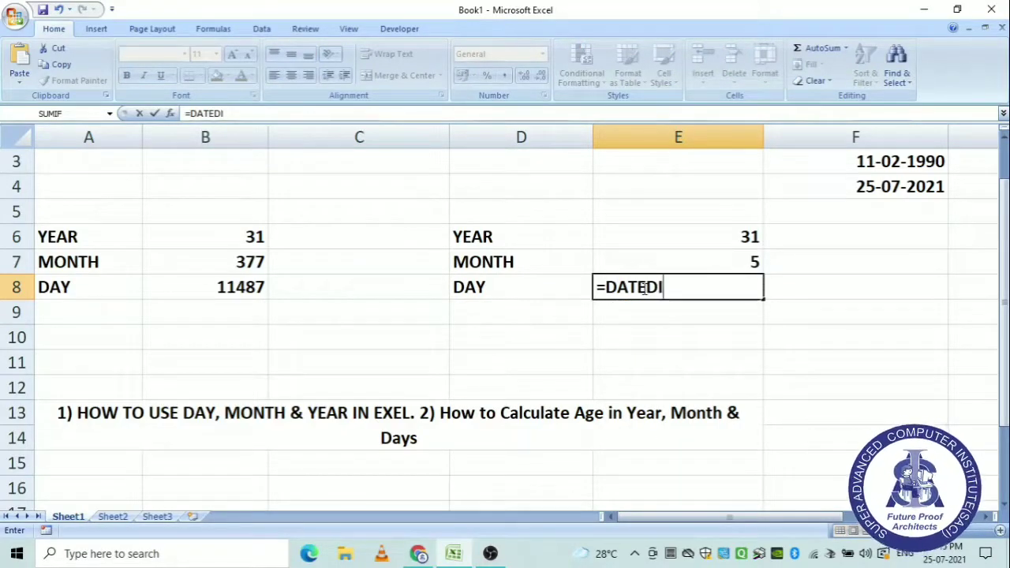
type("F(")
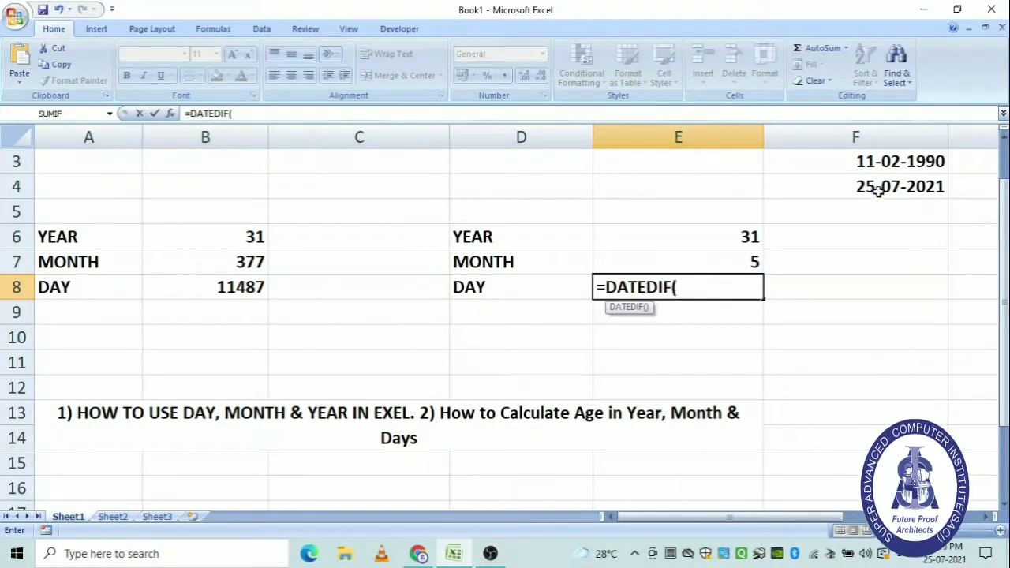
left_click(907, 166)
type(",")
left_click(890, 186)
type(",")
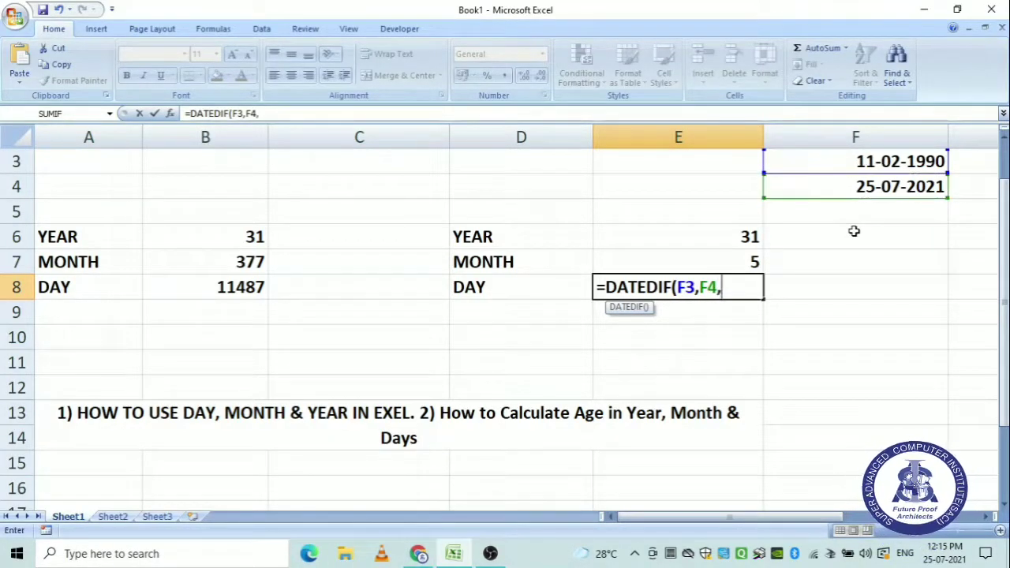
type("\"MD\")")
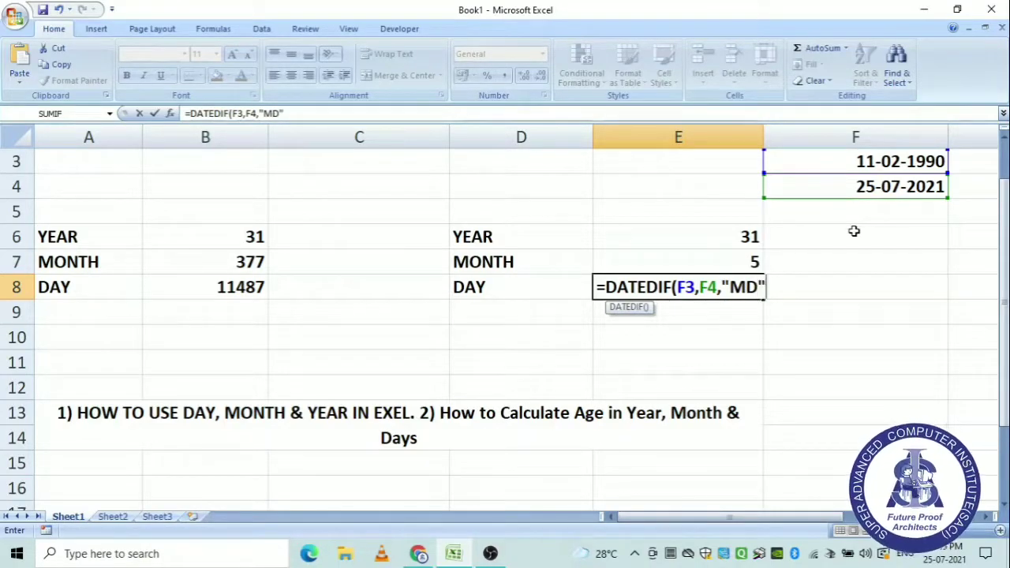
key("Return")
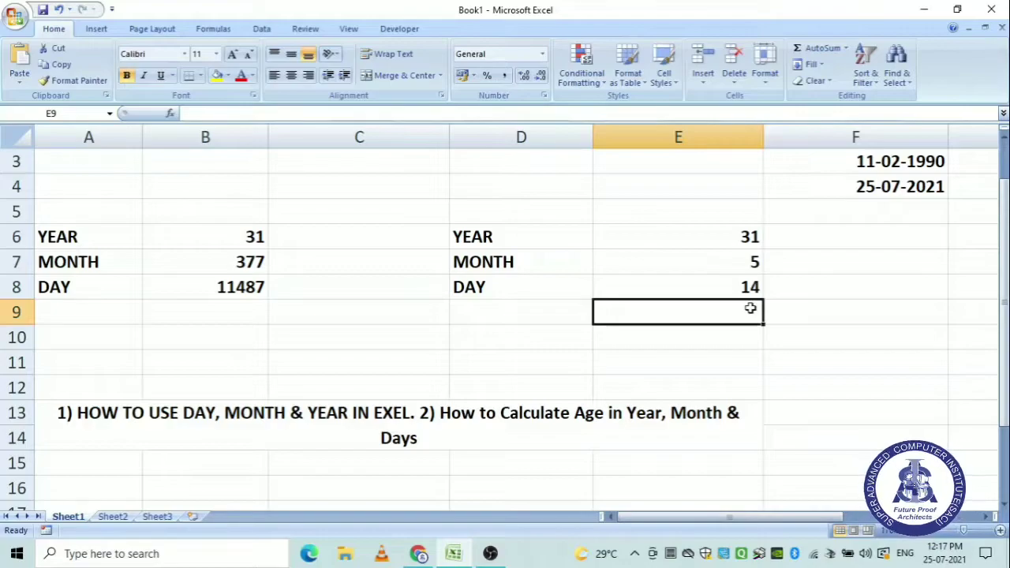
left_click(230, 229)
double_click(236, 236)
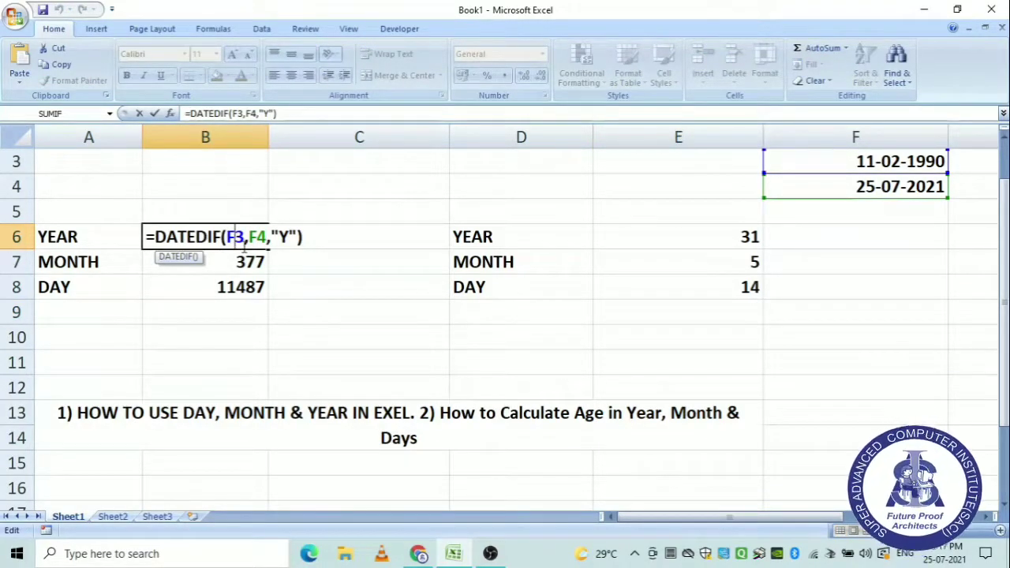
left_click(356, 235)
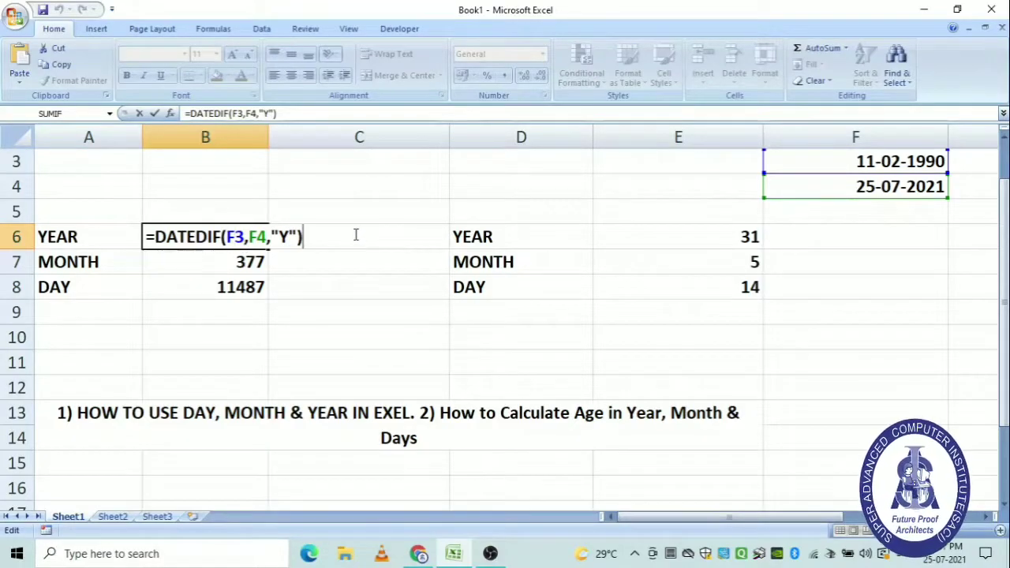
key("Return")
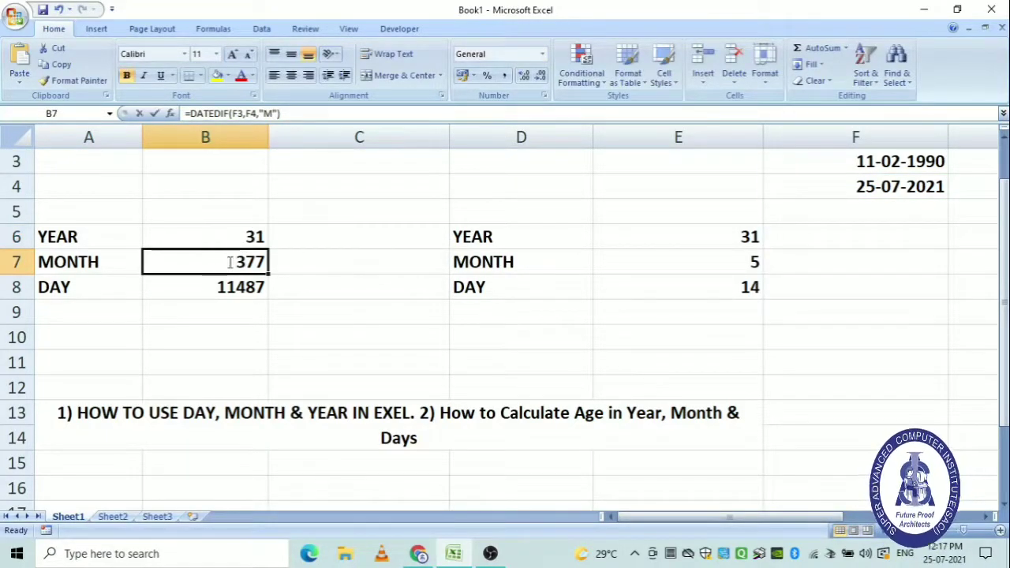
double_click(231, 260)
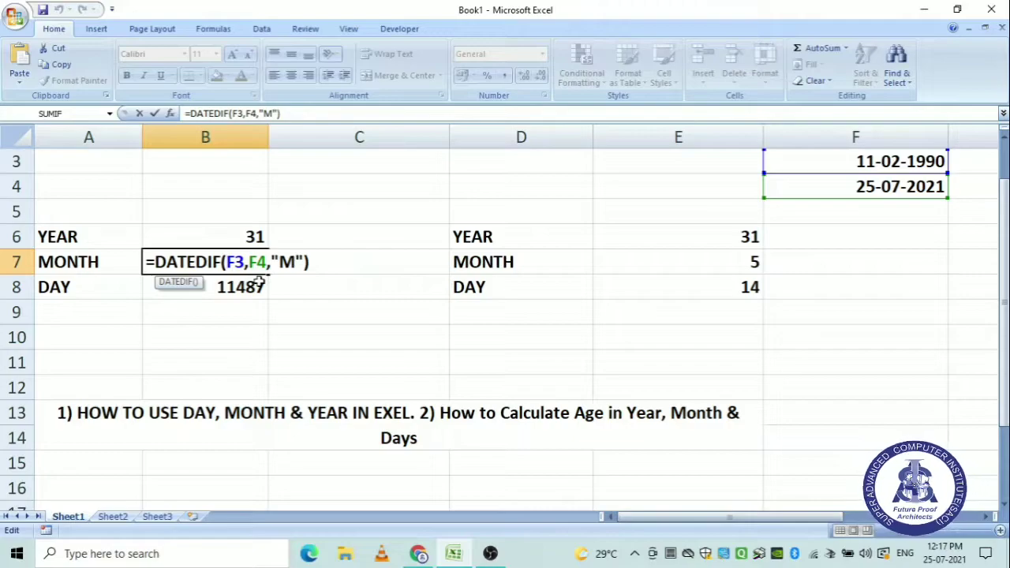
key("Return")
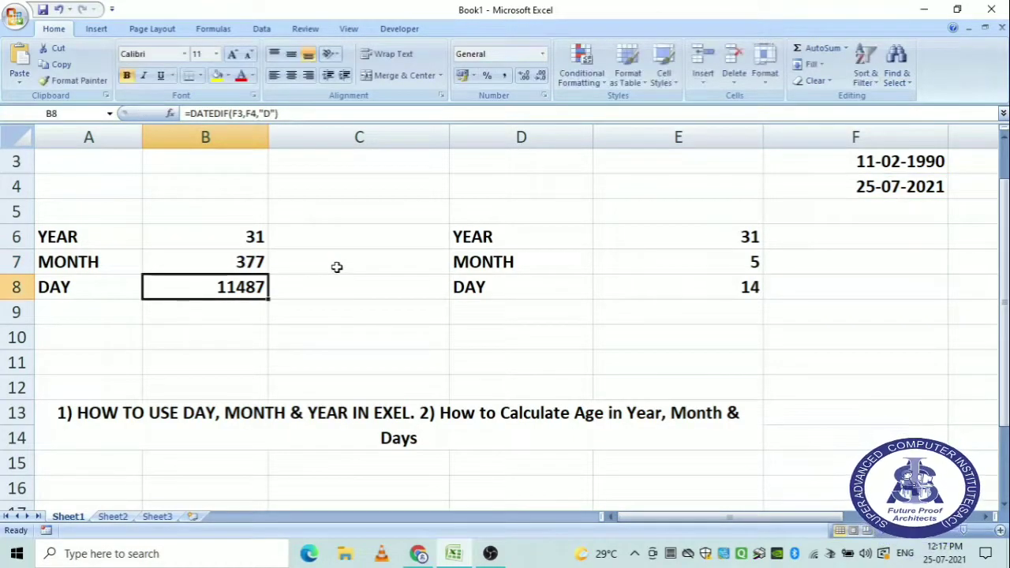
double_click(209, 290)
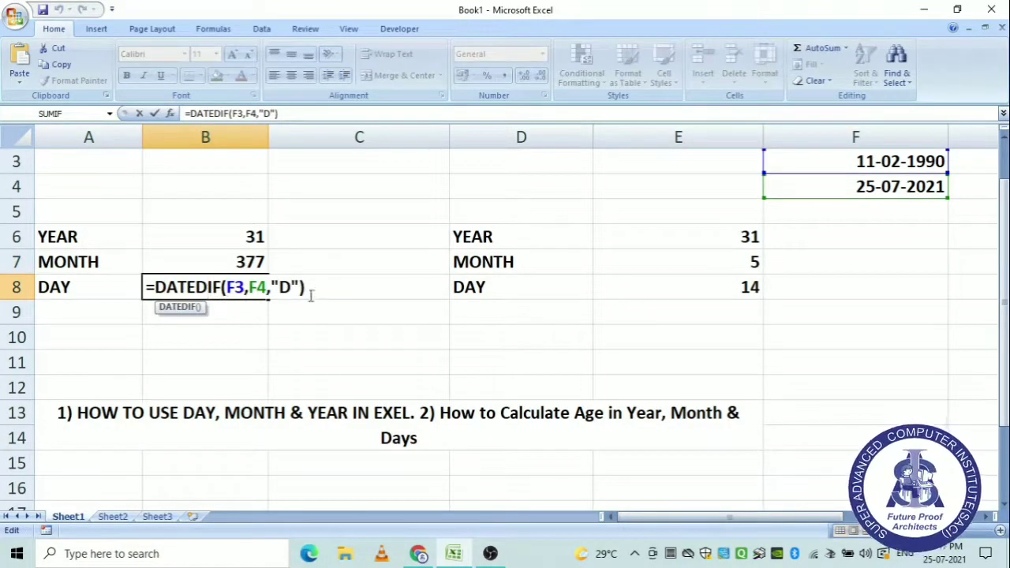
key("Return")
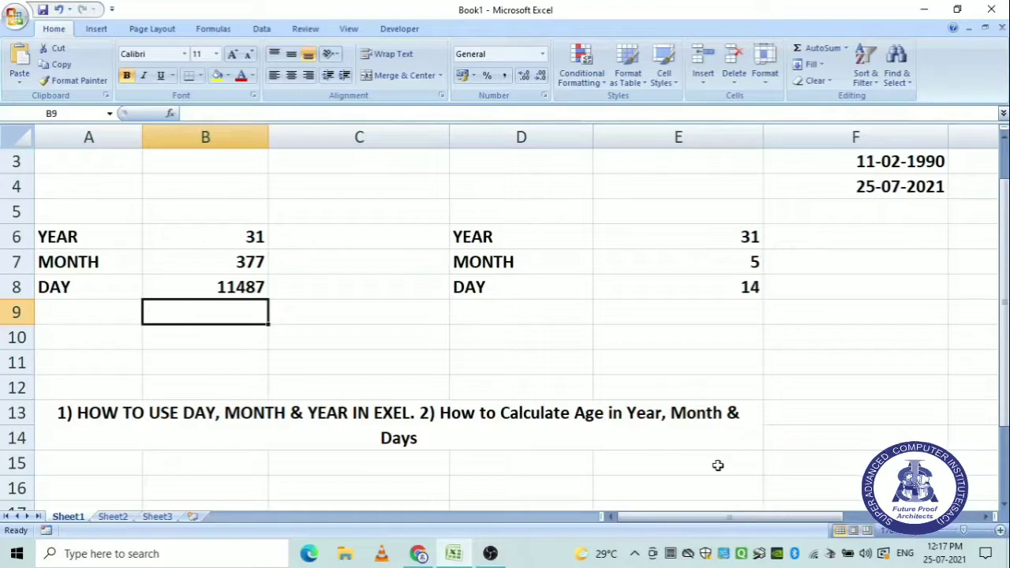
left_click(703, 240)
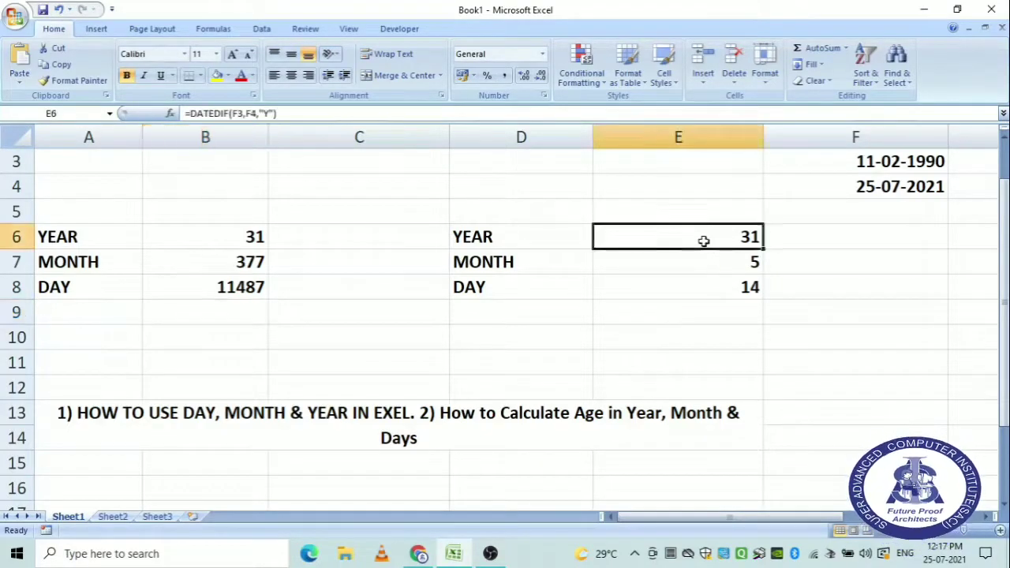
double_click(703, 240)
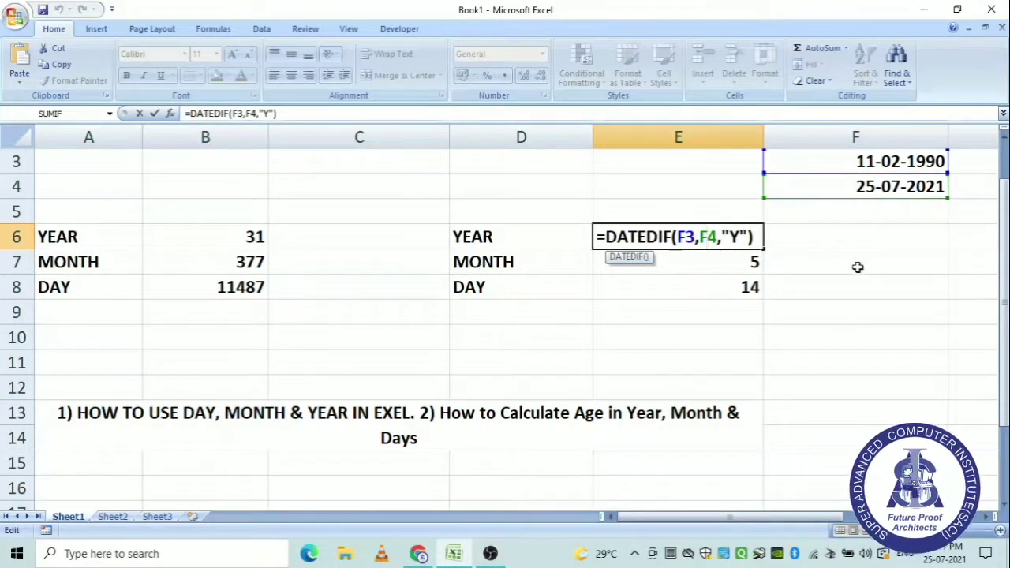
left_click(734, 314)
double_click(701, 261)
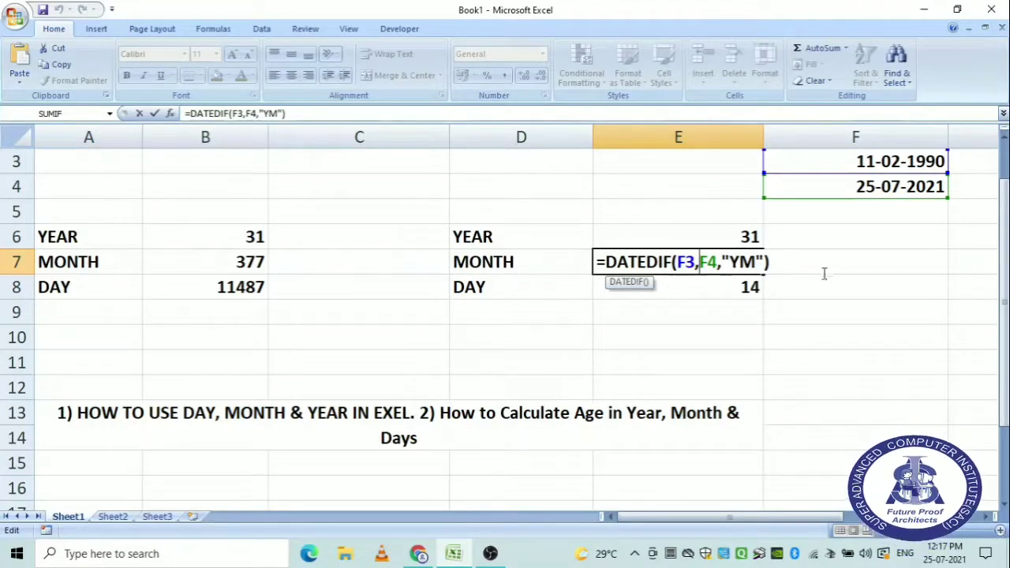
key("End")
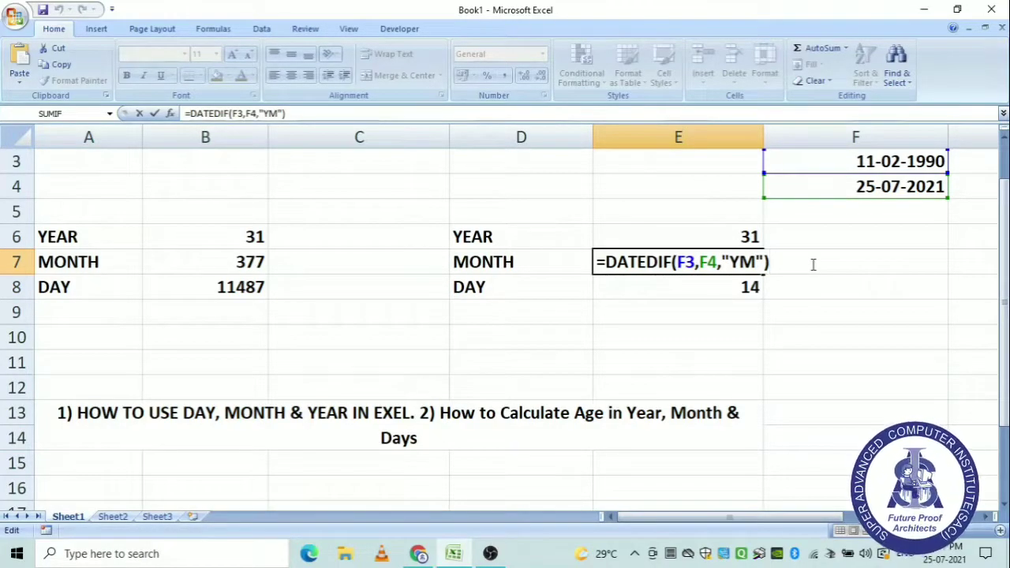
key("Return")
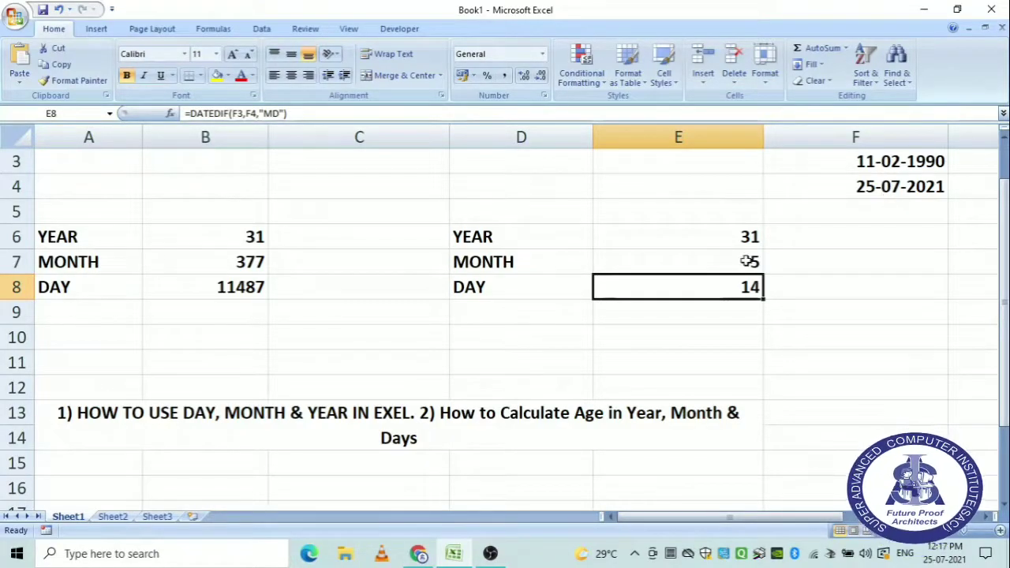
double_click(659, 288)
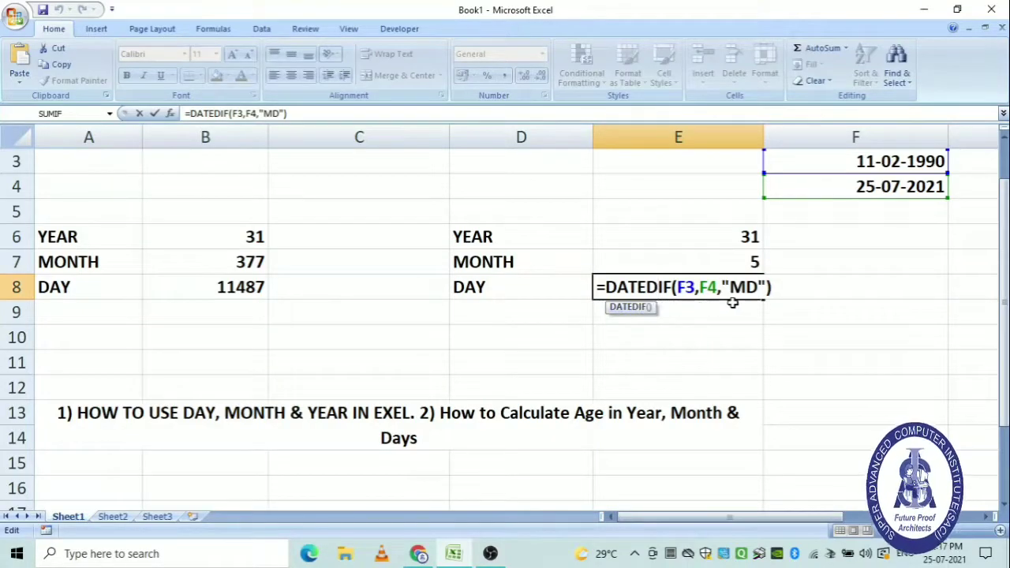
key("Return")
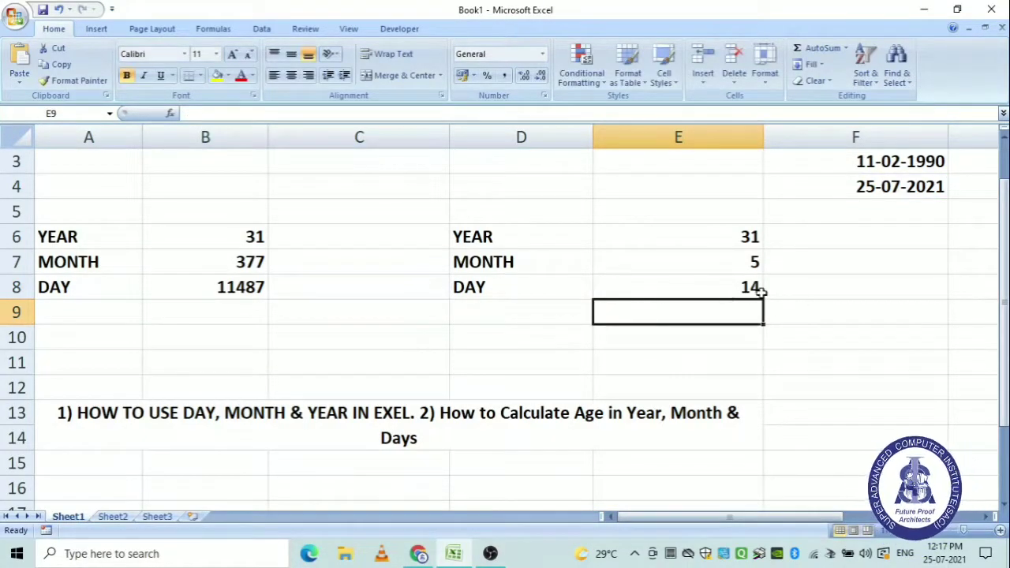